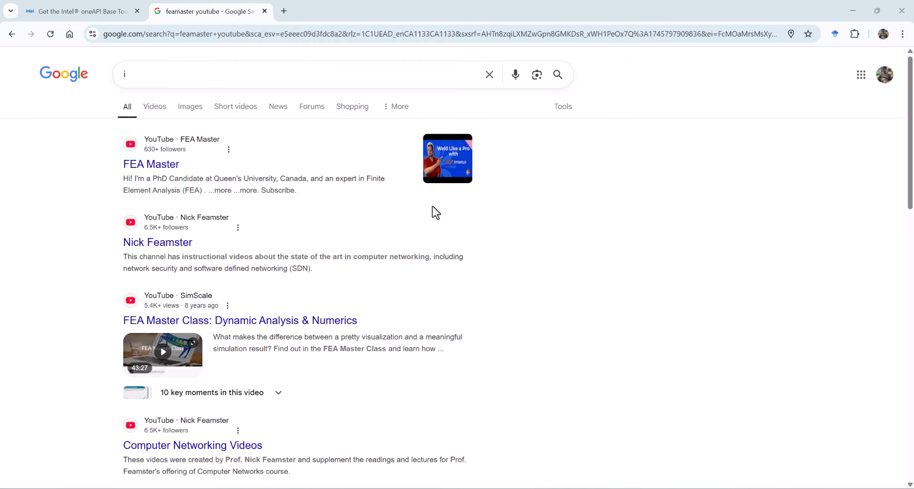
- Search Google for "intel fortran visual studio compatibility" and open Intel's article on compiler compatibility with Microsoft Visual Studio
click(169, 70)
click(171, 102)
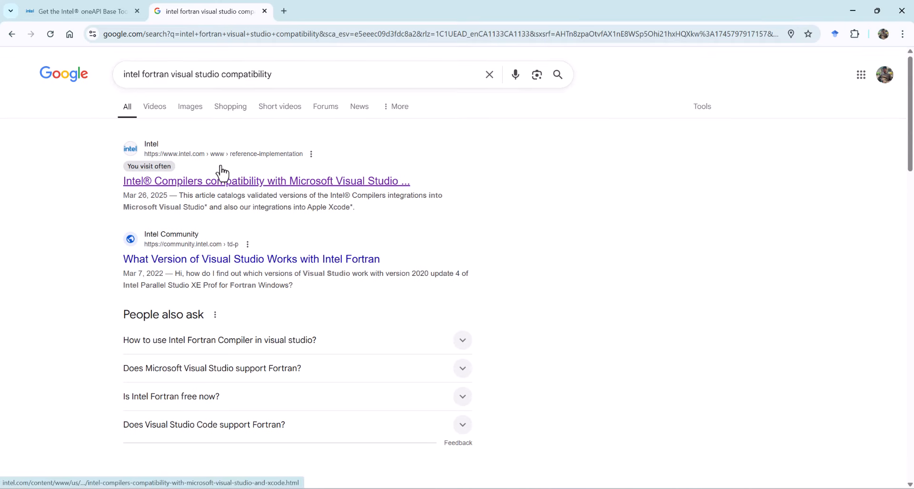
click(221, 181)
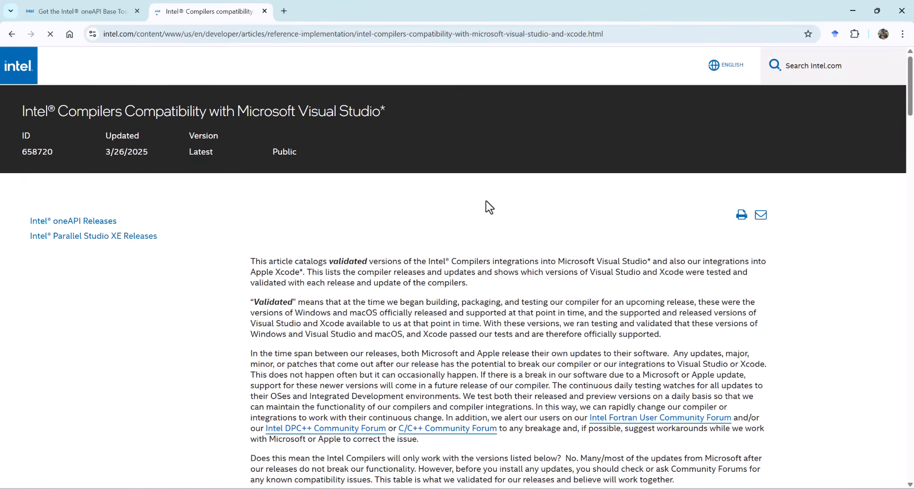
- Examine the validation table's compiler and Microsoft Visual Studio versions for the oneAPI 2025.1 release
scroll(485, 206, down, 8)
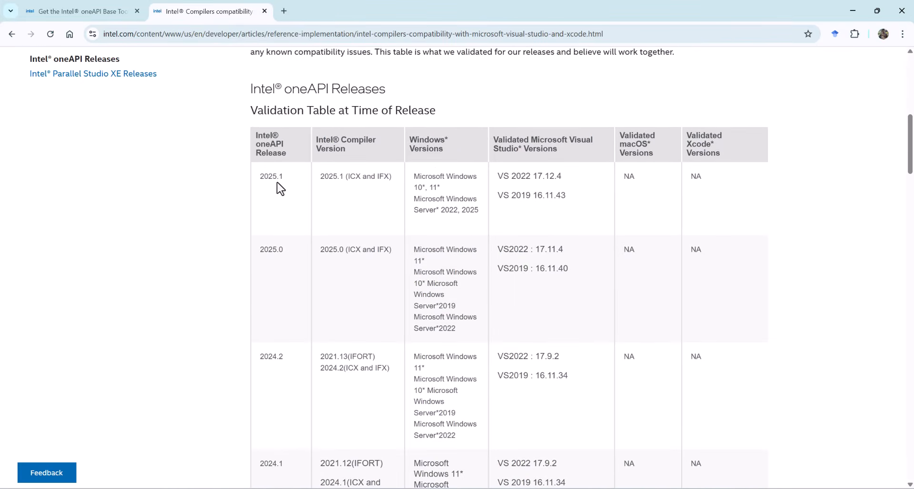
drag(256, 137, 389, 142)
click(317, 139)
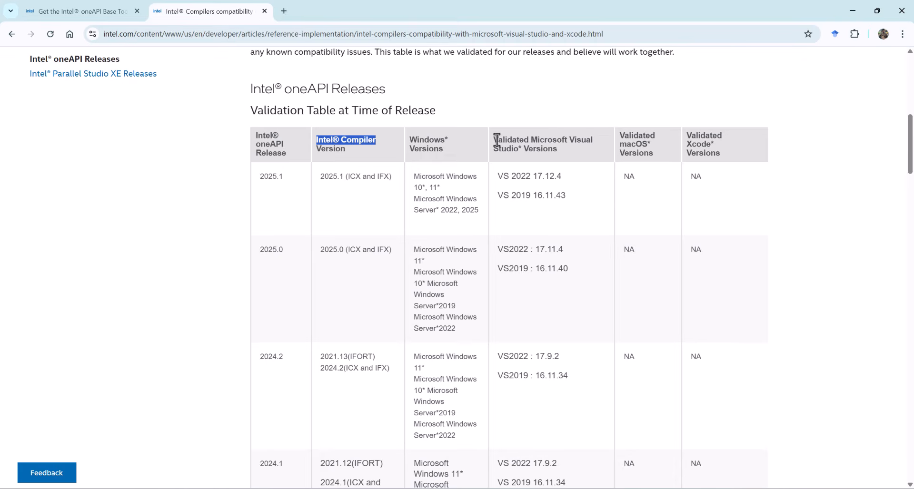
drag(533, 141, 592, 155)
click(586, 156)
drag(319, 180, 343, 179)
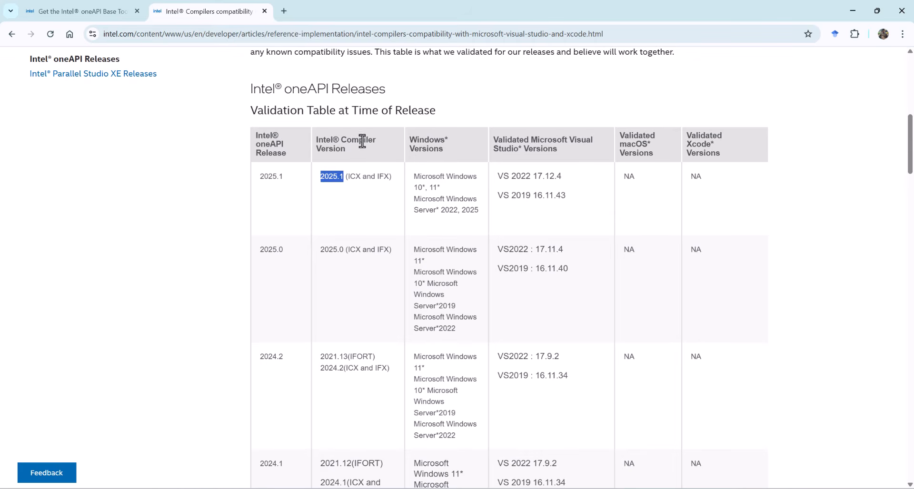
drag(512, 174, 526, 198)
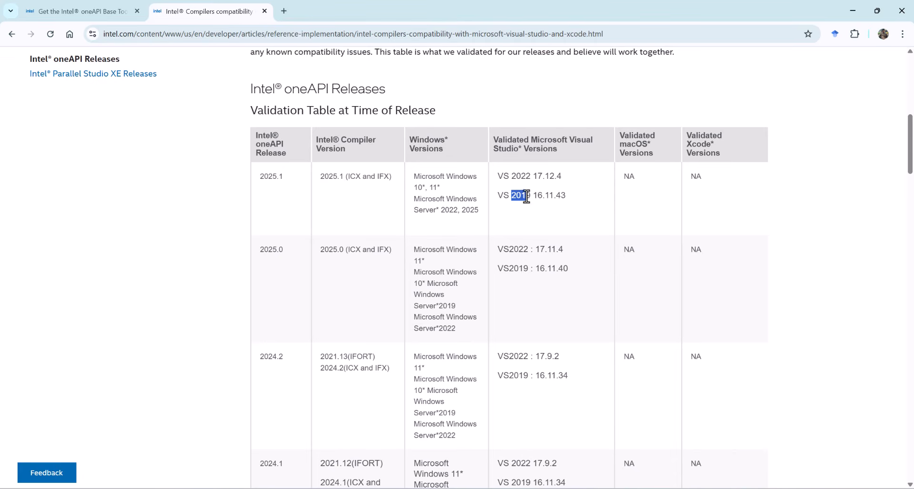
- Compare the compiler versions with the validated Visual Studio versions for the oneAPI 2024.2 and 2024.1 releases
scroll(514, 200, down, 5)
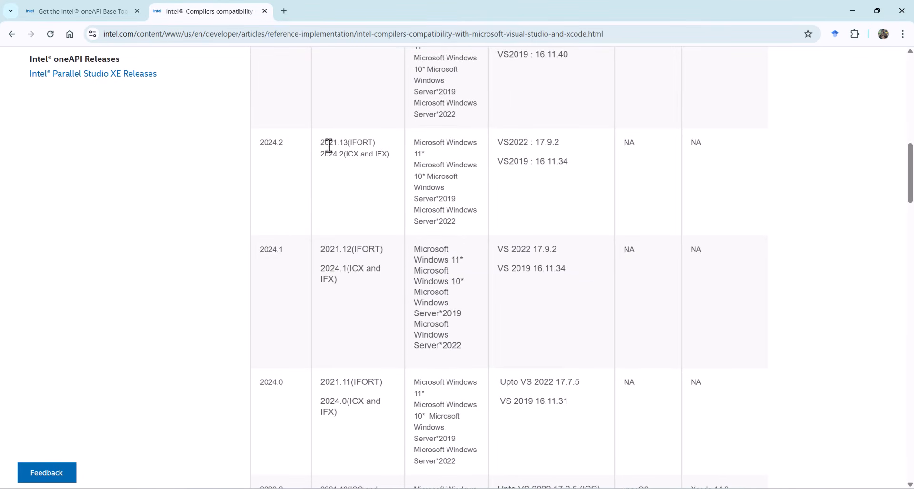
drag(320, 143, 339, 143)
drag(505, 143, 524, 163)
scroll(524, 164, down, 4)
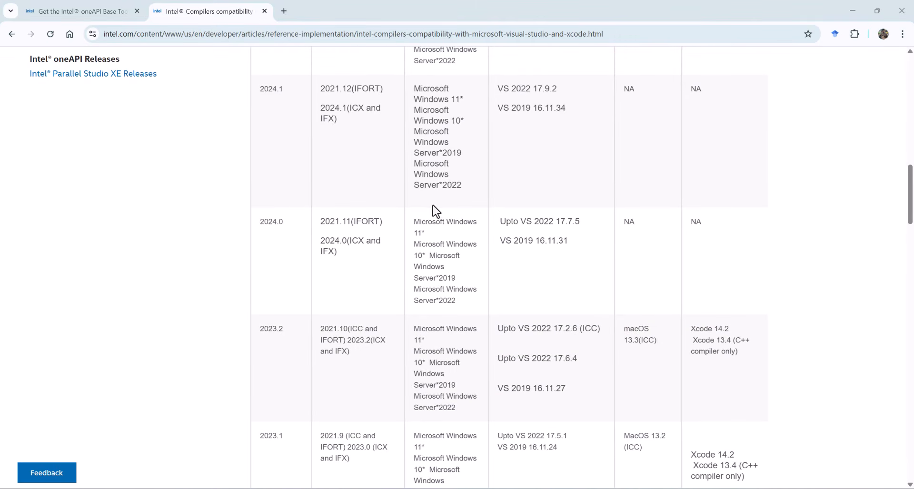
scroll(437, 211, down, 3)
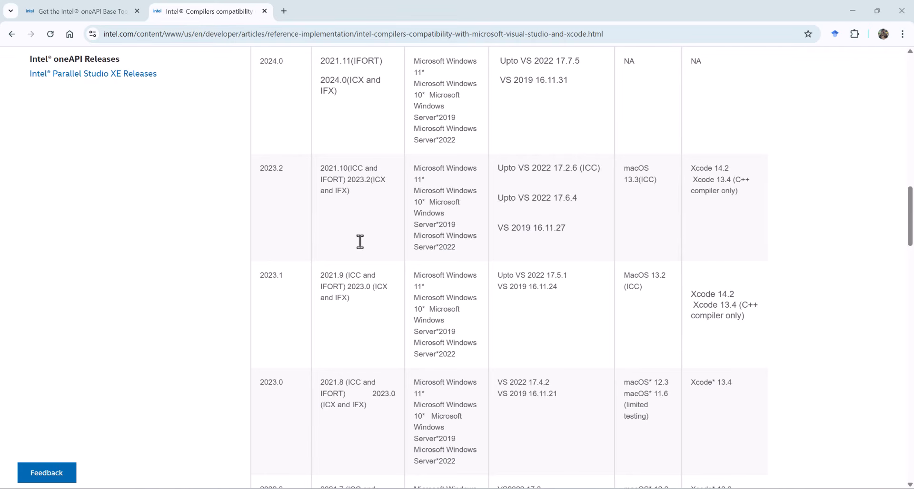
scroll(355, 244, up, 5)
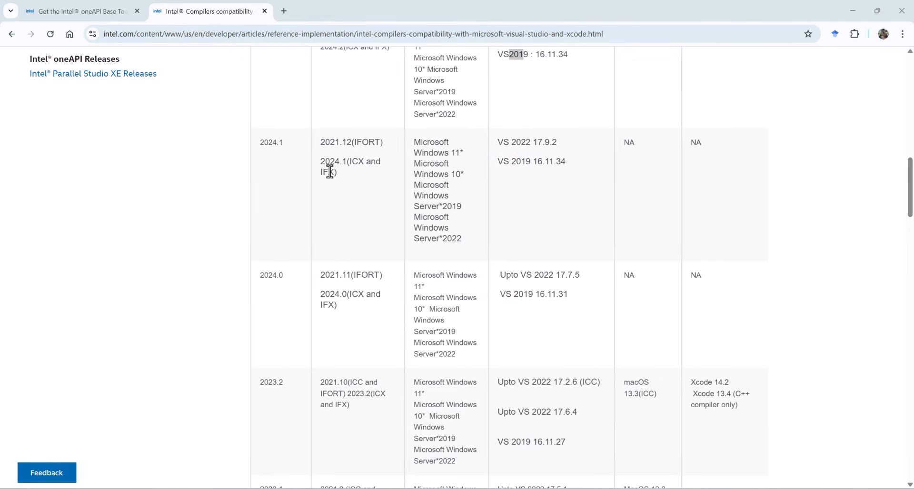
scroll(327, 167, up, 1)
drag(321, 195, 348, 197)
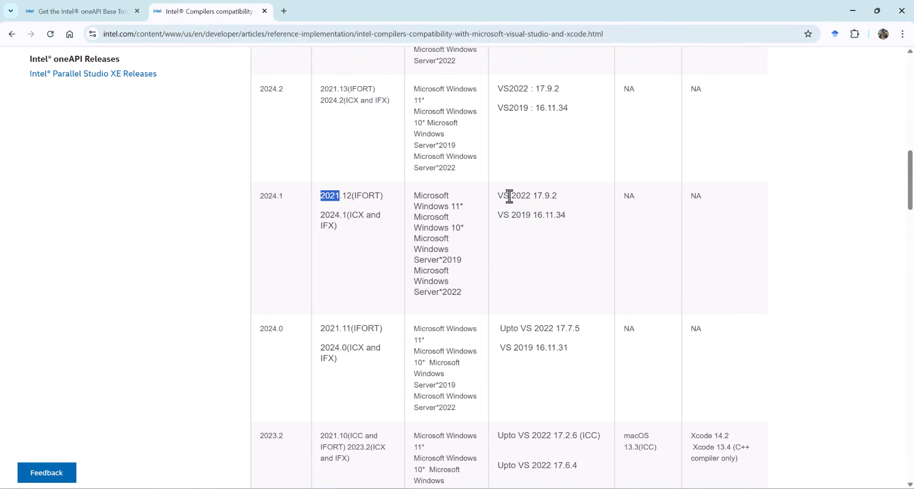
drag(511, 195, 529, 195)
click(526, 198)
- Recheck the Visual Studio 2022 entry for the 2025.1 release in the validation table
scroll(318, 226, up, 6)
drag(316, 189, 383, 223)
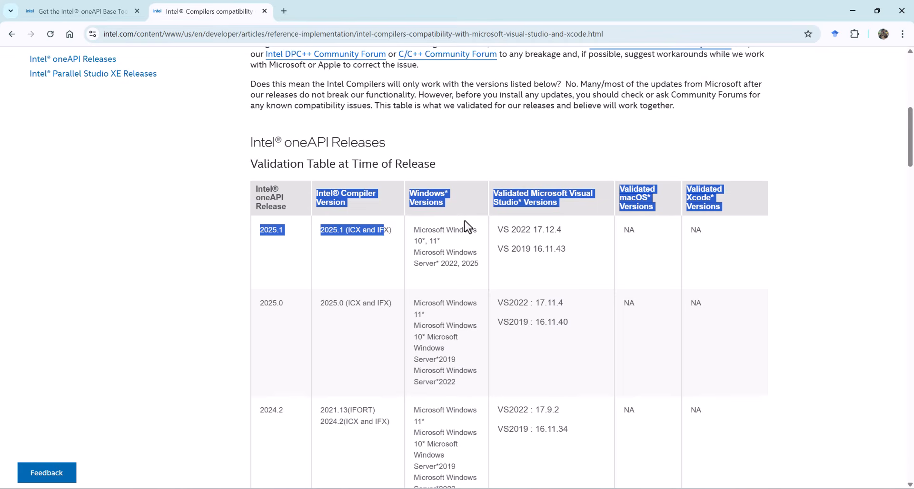
drag(497, 230, 524, 229)
click(515, 226)
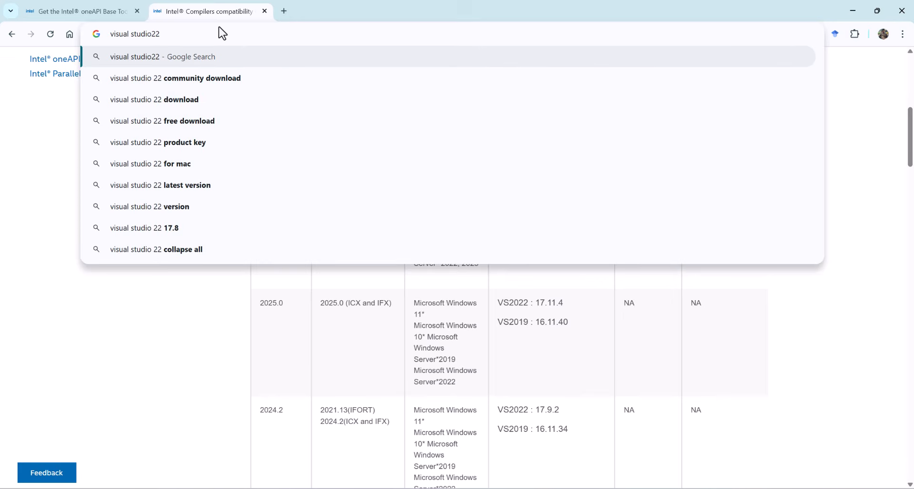
- Search for "visual studio 22 community download" and bring up the Visual Studio downloads page
key(Down)
key(Return)
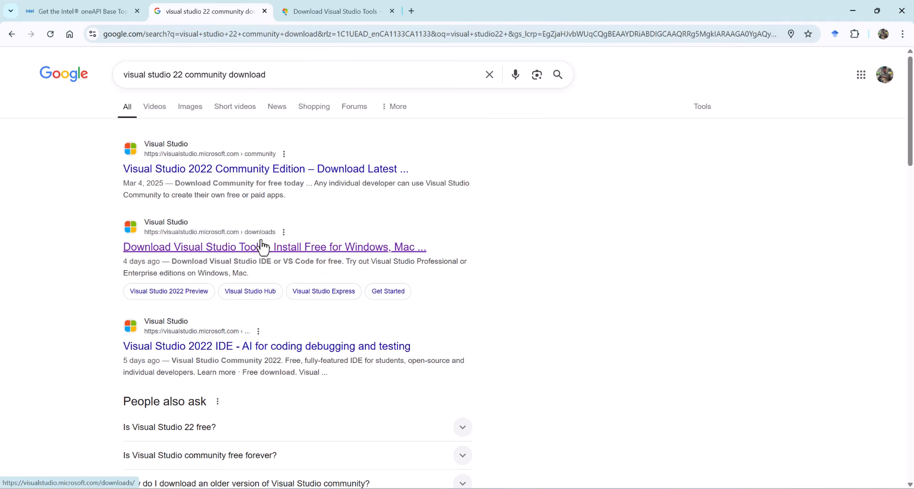
key(ctrl+Tab)
- Compare the Community, Professional and Enterprise editions offered for Visual Studio 2022
drag(229, 223, 321, 241)
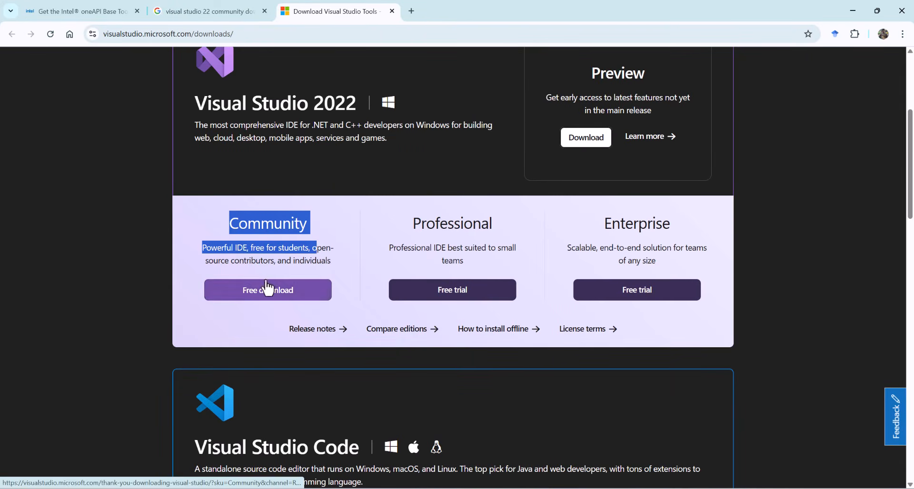
click(294, 260)
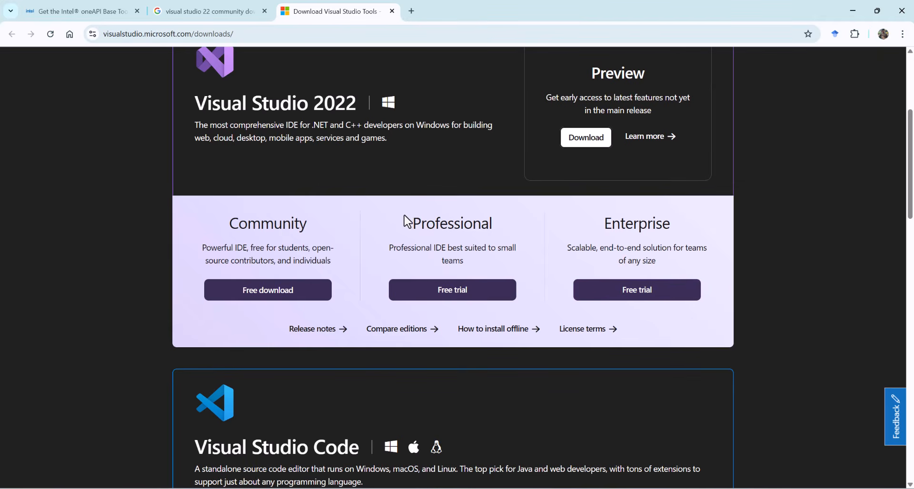
drag(406, 221, 490, 221)
drag(590, 221, 679, 235)
click(716, 234)
- Download the free Community edition installer for Visual Studio 2022
click(295, 294)
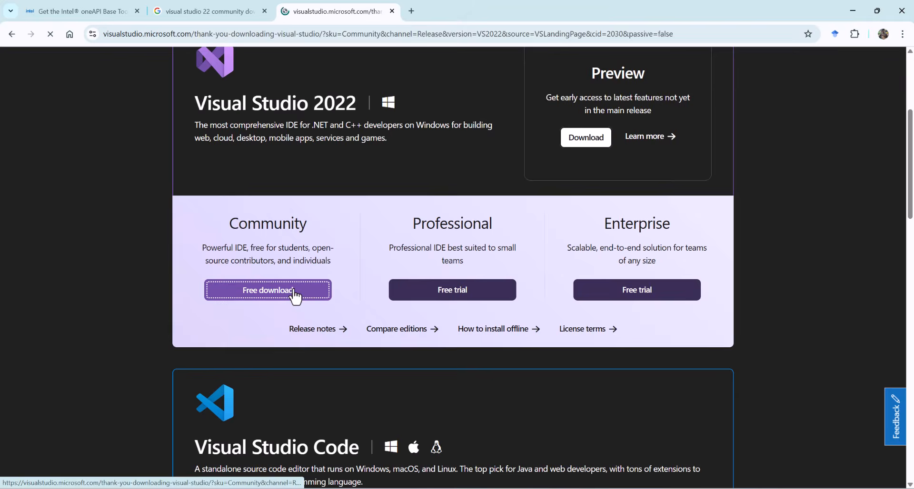
scroll(329, 254, down, 7)
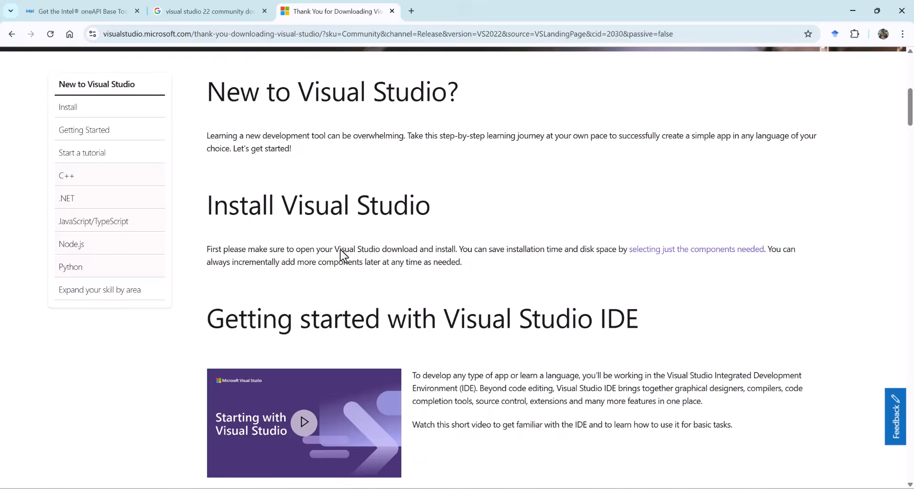
scroll(335, 254, down, 1)
click(422, 295)
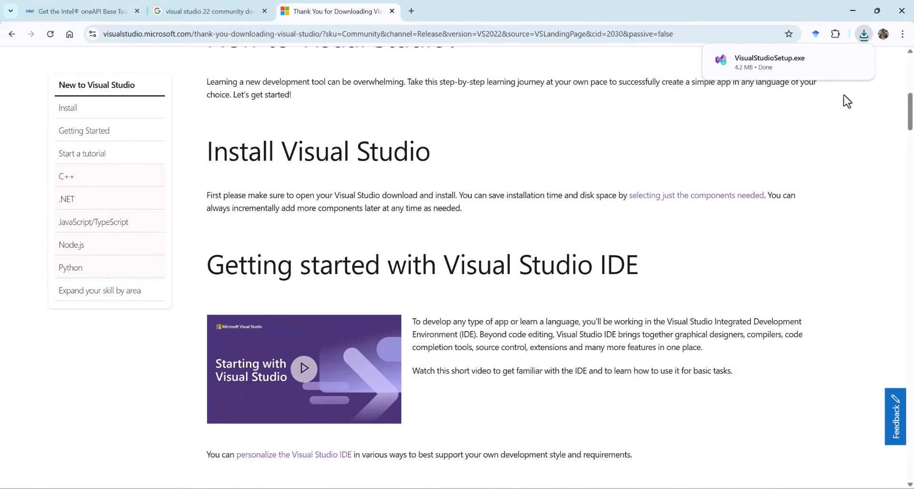
click(838, 60)
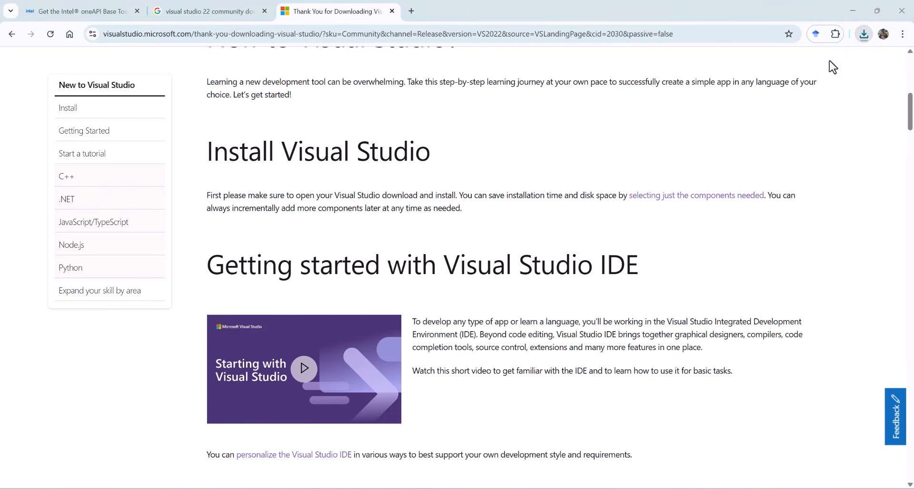
- Run VisualStudioSetup from the Download folder, continue past the licence notice and dismiss the offered update
double_click(205, 101)
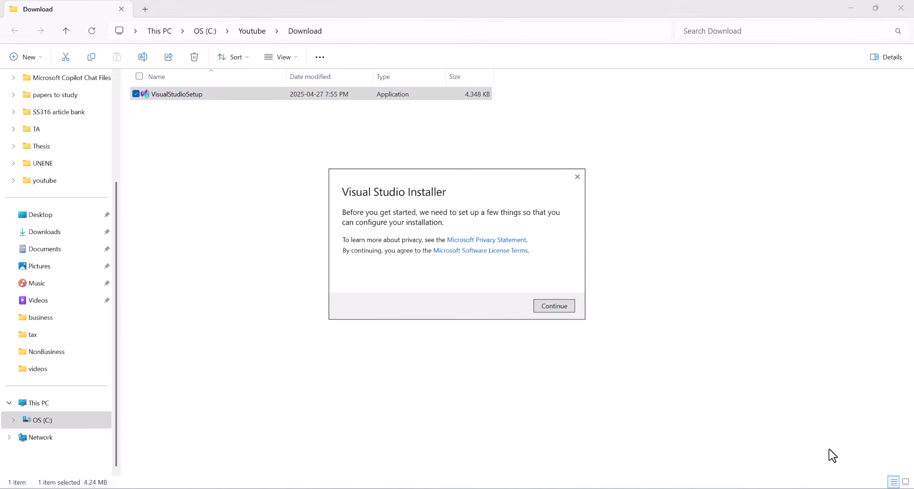
click(565, 309)
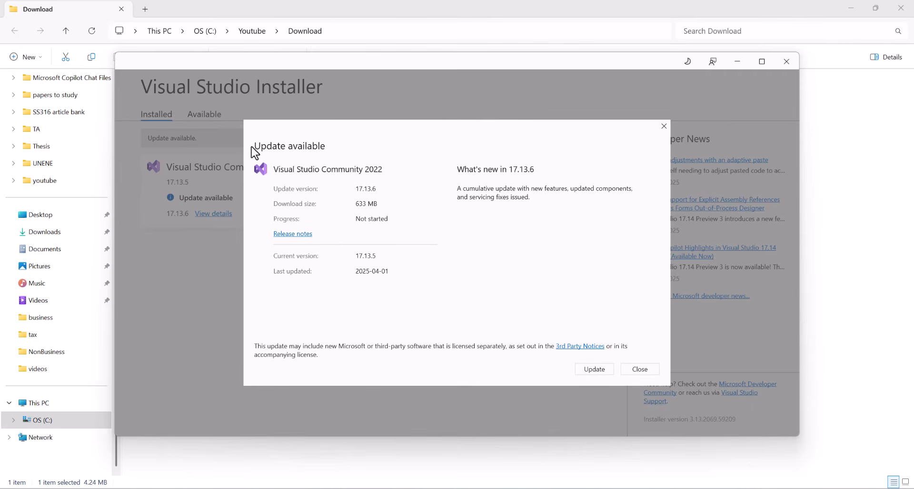
click(639, 371)
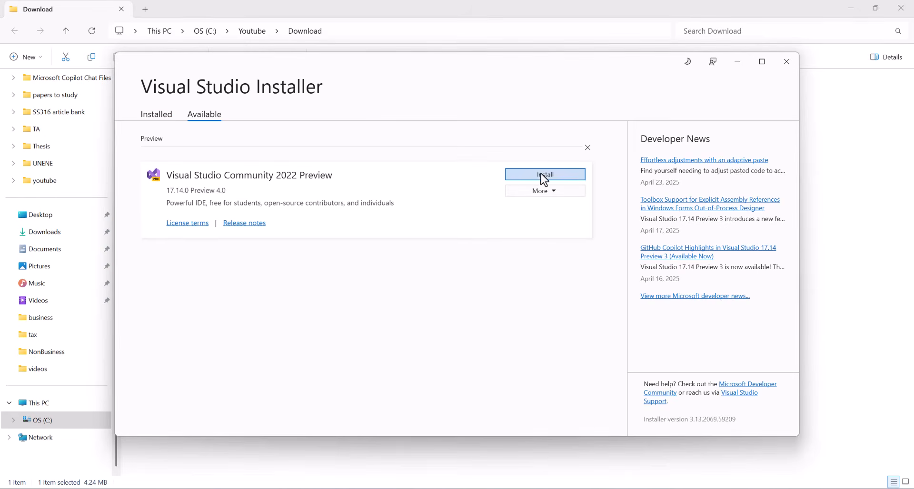
- Bring up the Visual Studio Community 2022 workloads with Desktop development with C++ and choose "Install while downloading"
click(569, 174)
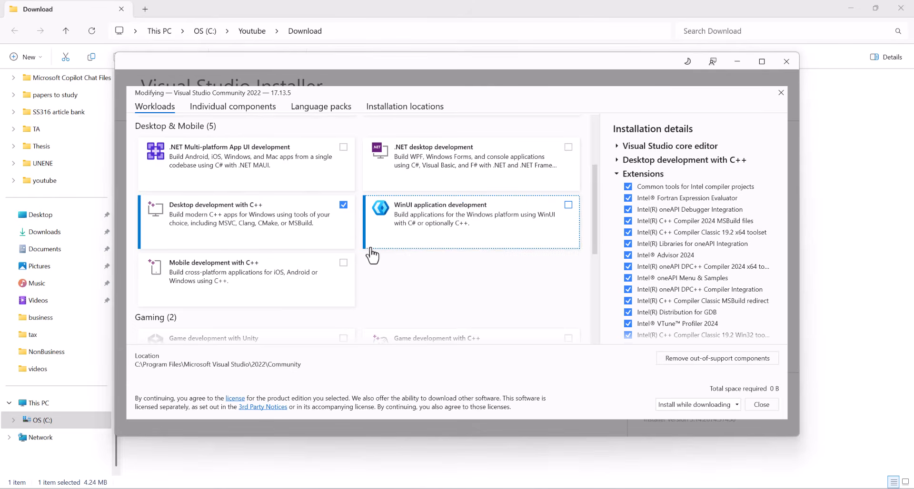
scroll(361, 257, up, 1)
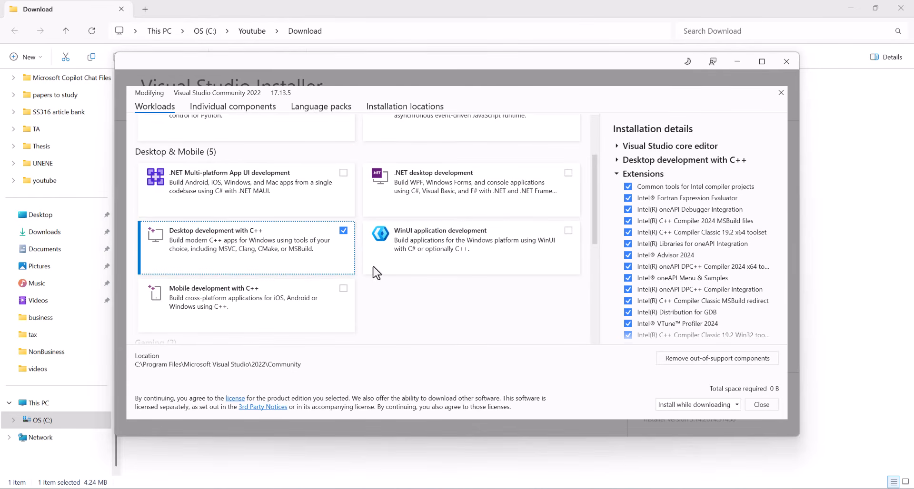
click(737, 405)
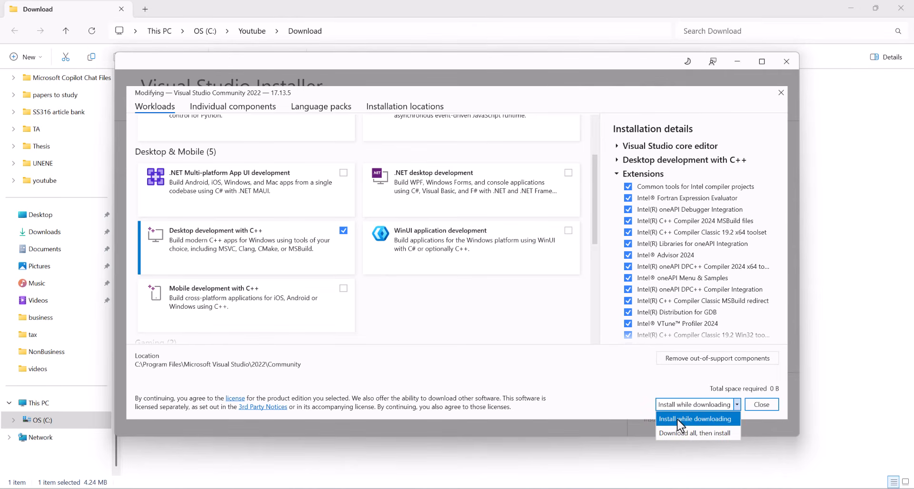
click(696, 420)
scroll(495, 273, down, 4)
scroll(495, 274, down, 2)
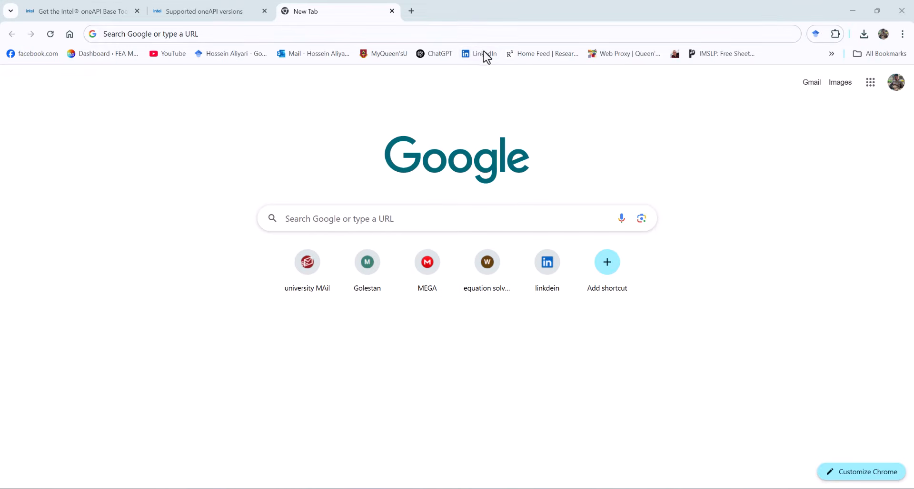
- In the browser, search for "download openai fortran compiler" and open Intel's Download Intel Fortran Compiler page
click(479, 31)
text(download openai fortran compiler)
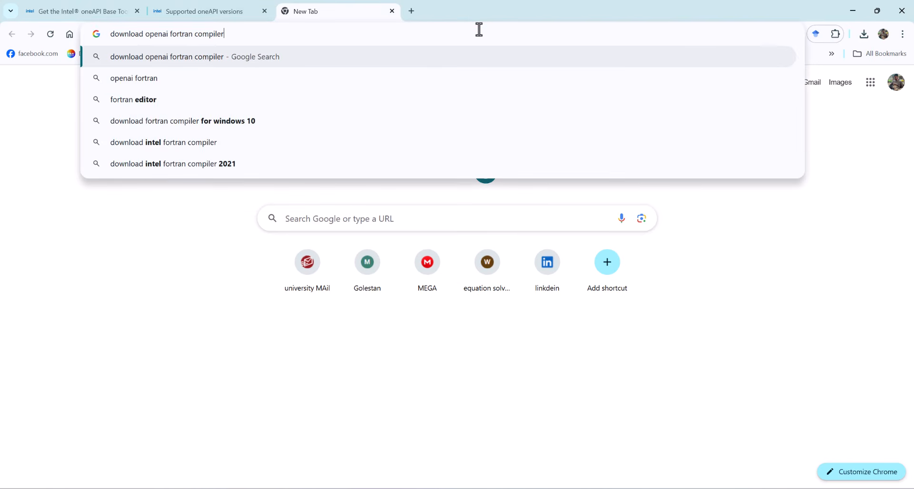
key(Return)
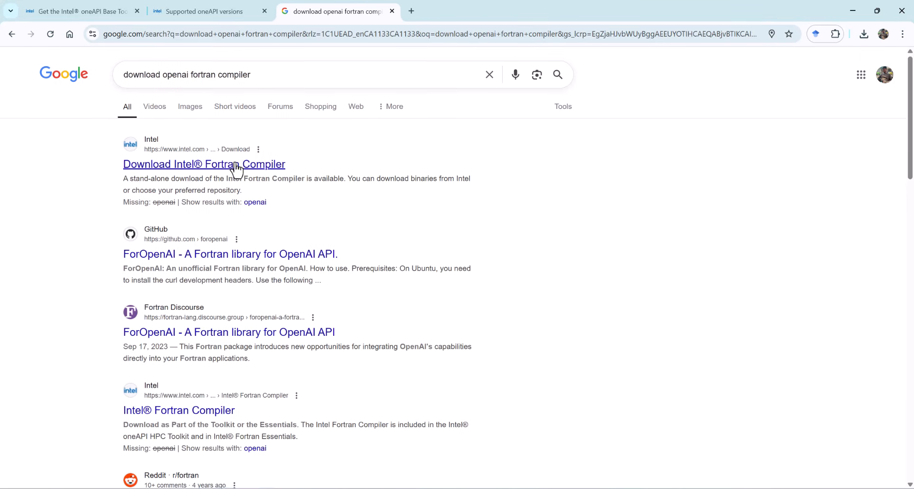
click(235, 165)
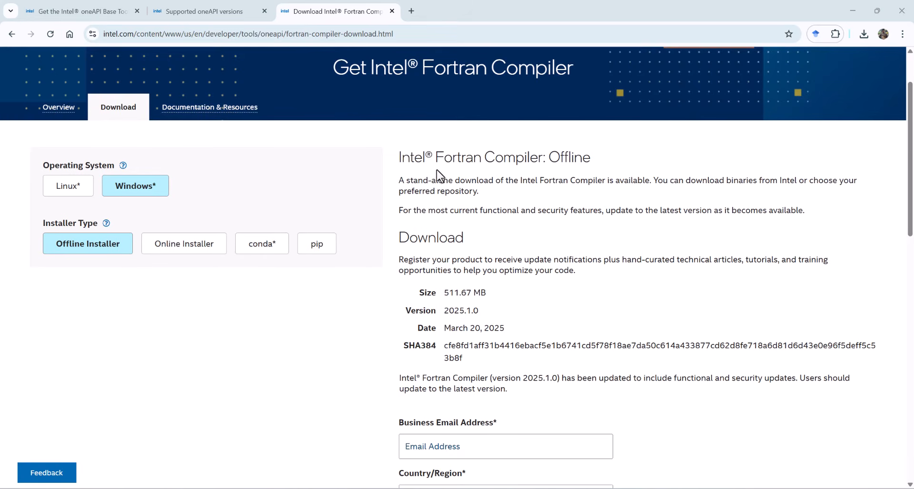
- Examine the version and download details of the offline Windows installer for the Intel Fortran Compiler
drag(400, 157, 578, 157)
click(576, 155)
scroll(569, 150, down, 5)
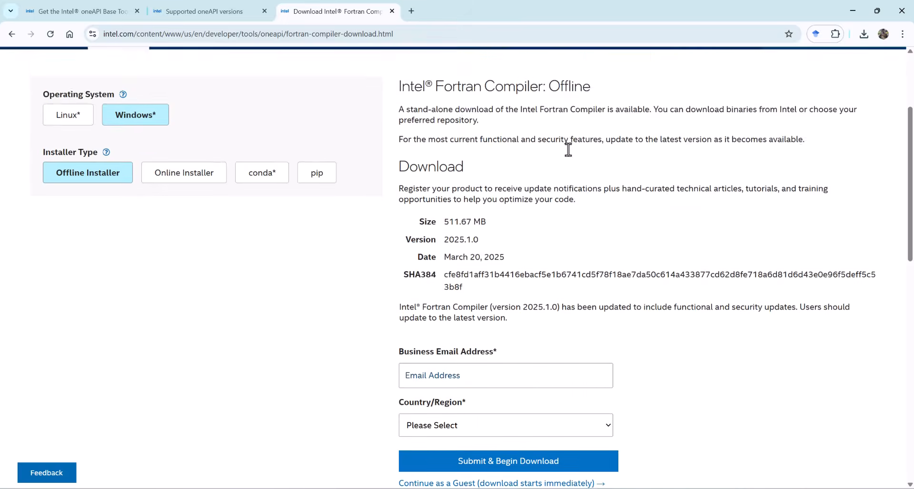
scroll(573, 156, up, 2)
drag(444, 150, 480, 149)
click(482, 149)
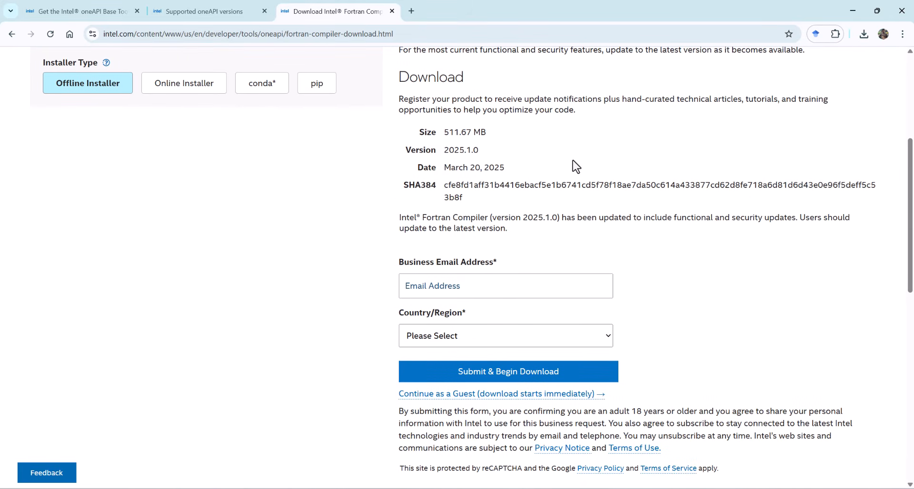
double_click(471, 151)
scroll(484, 156, up, 1)
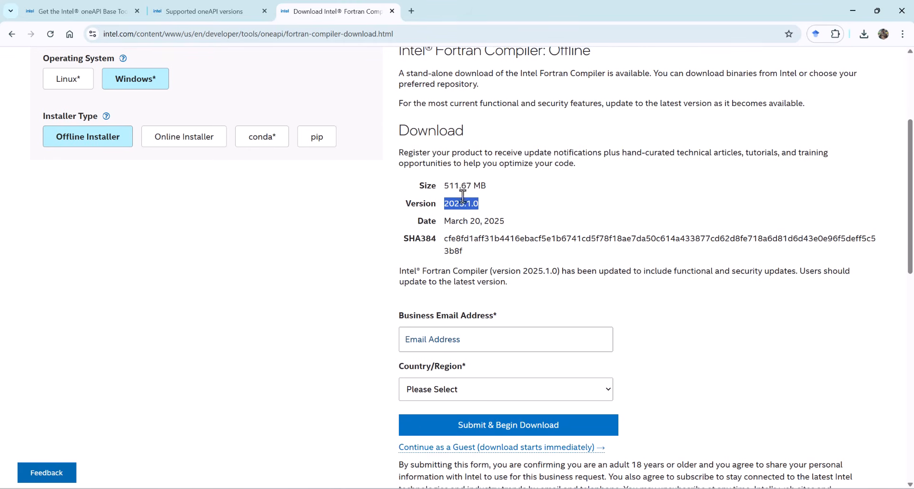
- Switch to Intel's Supported oneAPI versions page and read the section on access to previous versions
click(199, 14)
scroll(386, 196, down, 15)
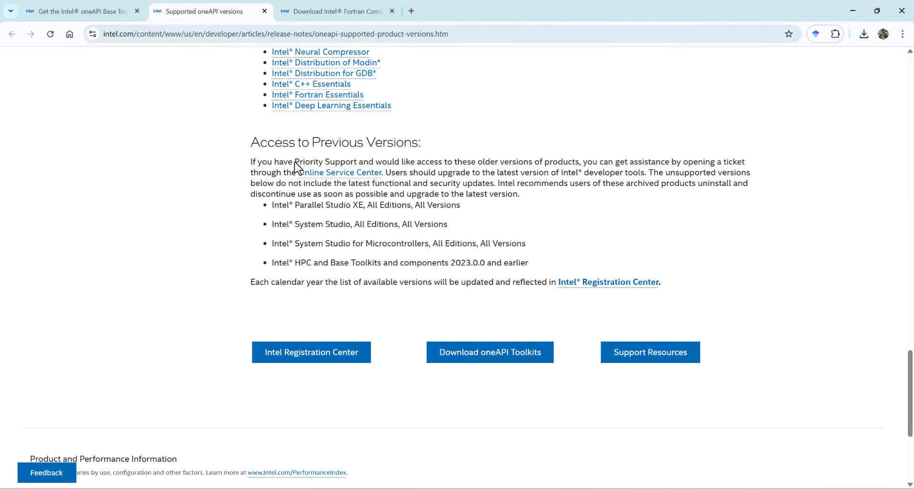
drag(251, 162, 558, 158)
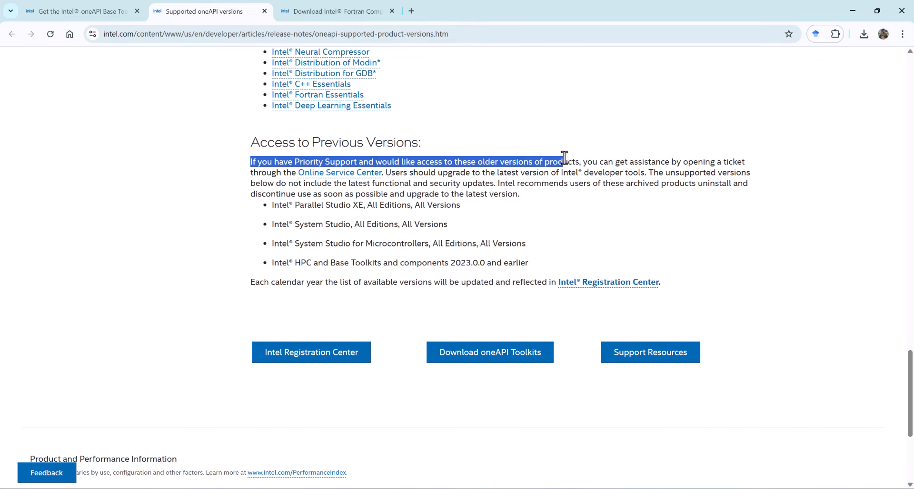
- Follow the Online Service Center link for older Intel versions through Priority Support to its login page, and close that page
click(281, 170)
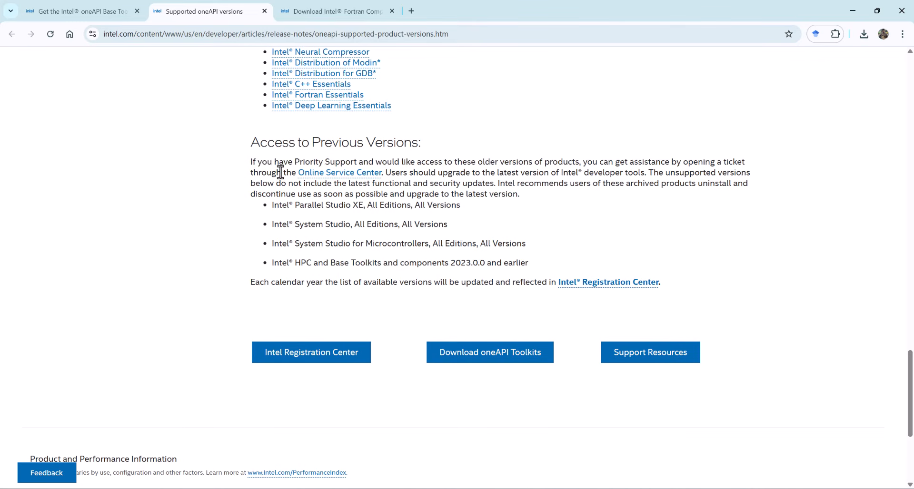
click(330, 176)
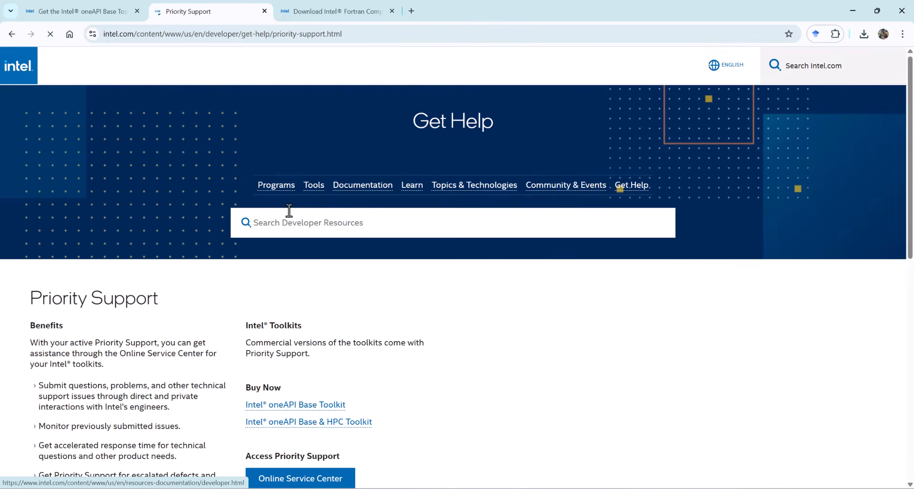
scroll(290, 212, down, 3)
scroll(291, 217, down, 1)
click(501, 280)
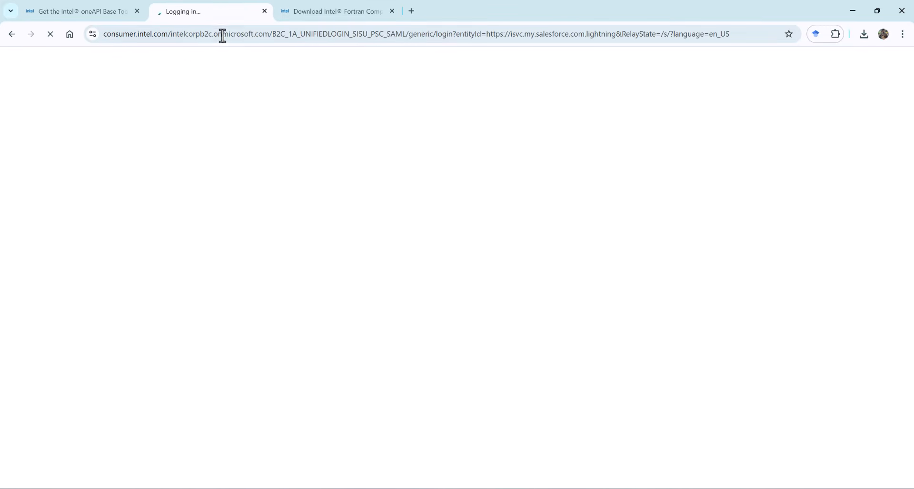
click(264, 11)
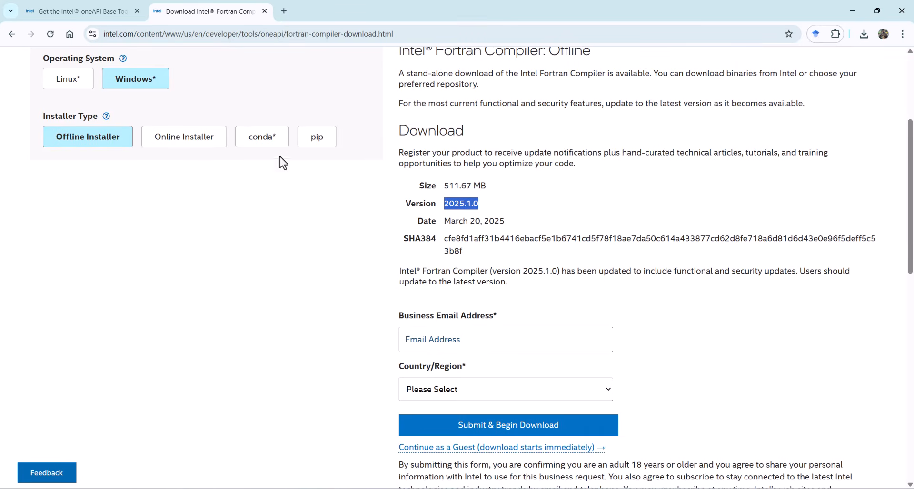
- Switch to the Intel oneAPI Base Toolkit download page and set the offline Windows installer's version to 2024.0.1
click(91, 11)
scroll(208, 93, down, 3)
scroll(271, 160, up, 5)
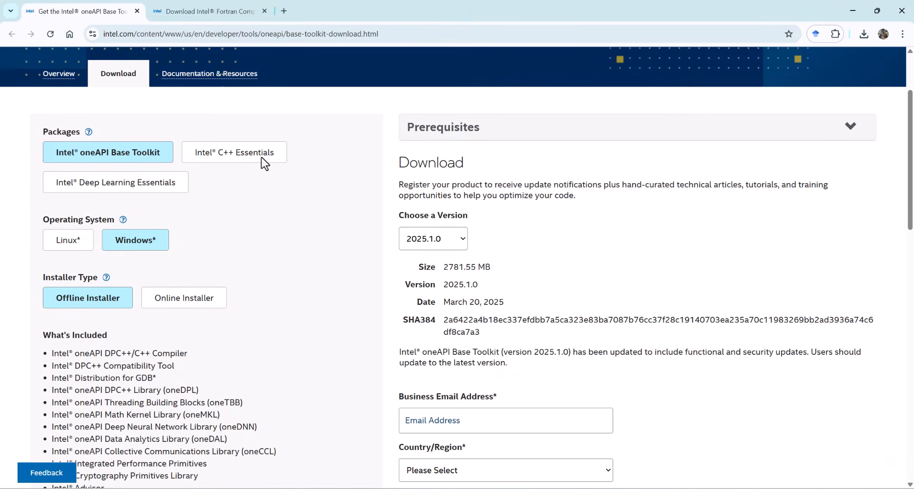
click(456, 350)
scroll(456, 350, down, 5)
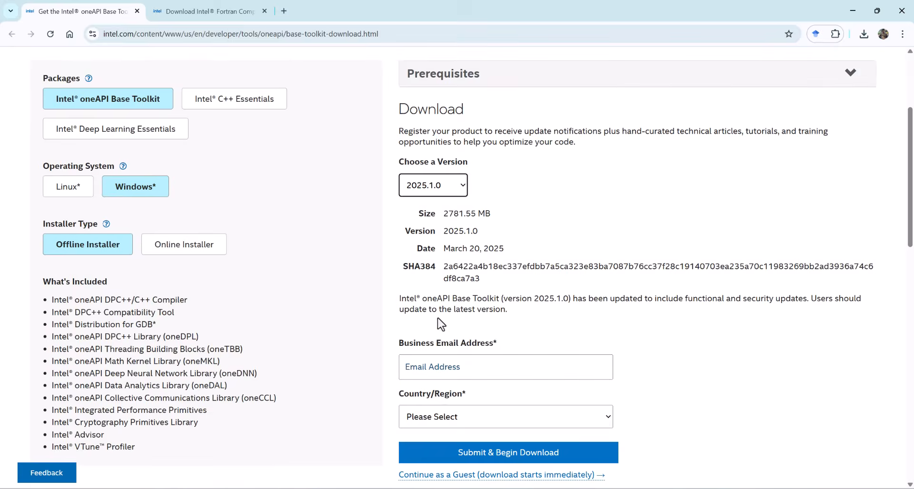
scroll(436, 270, up, 2)
click(449, 236)
click(429, 320)
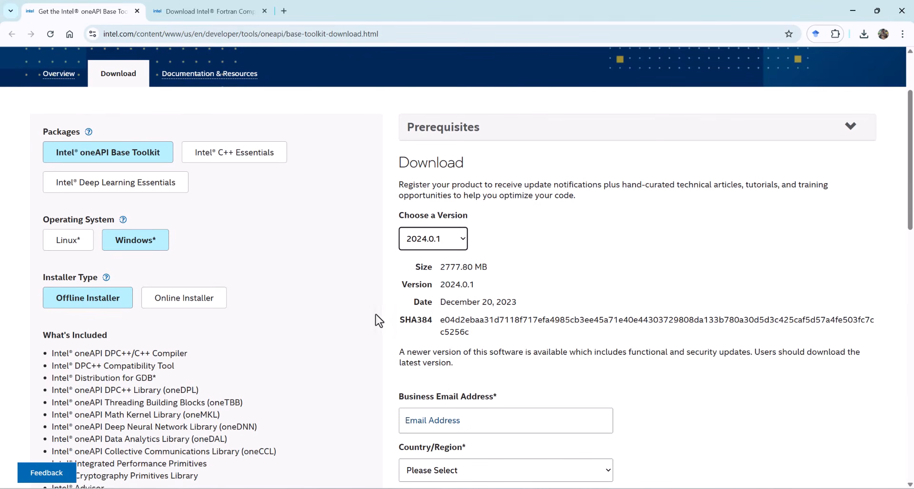
scroll(449, 247, down, 5)
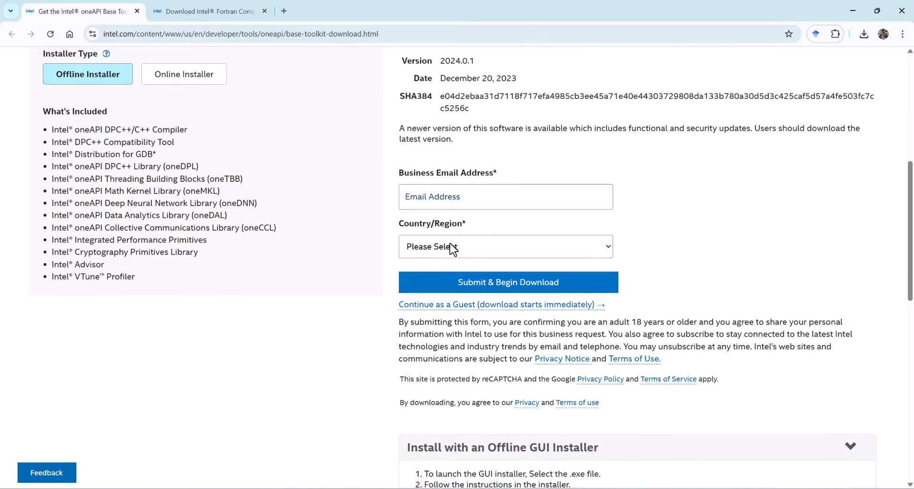
- Choose Base Toolkit version 2024.2.1 instead, download its offline installer as a guest, and save it in C:\Youtube\Download
scroll(475, 253, up, 3)
click(435, 137)
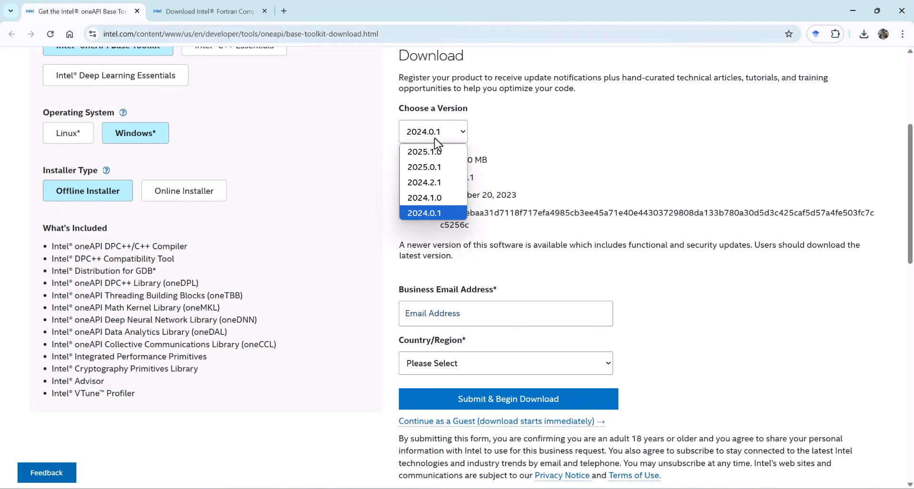
click(435, 184)
scroll(473, 228, down, 2)
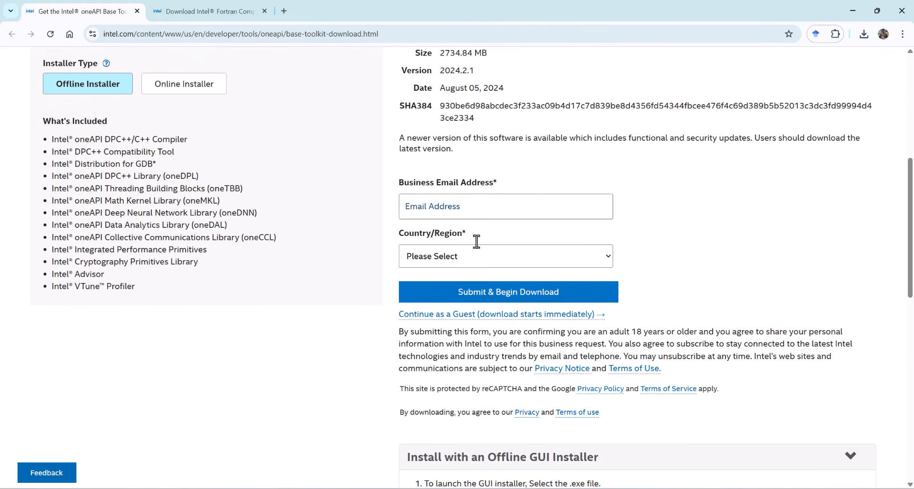
click(476, 285)
drag(404, 129, 595, 133)
click(524, 155)
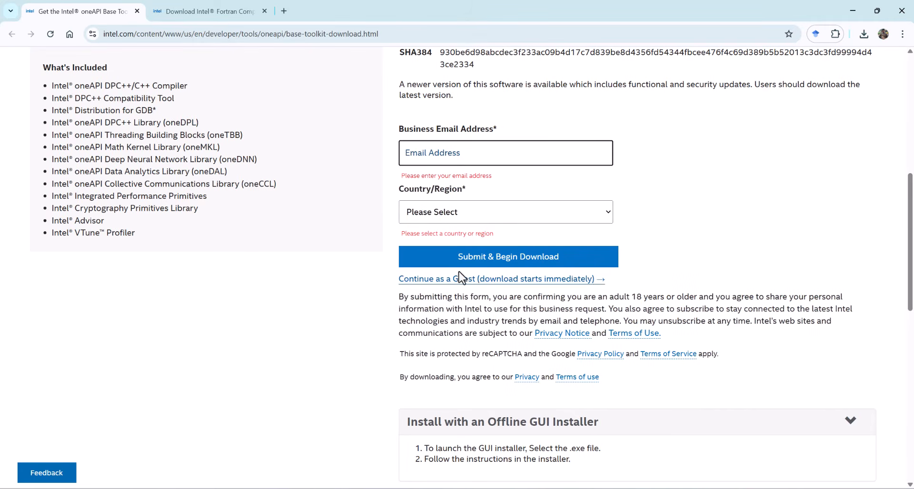
click(437, 284)
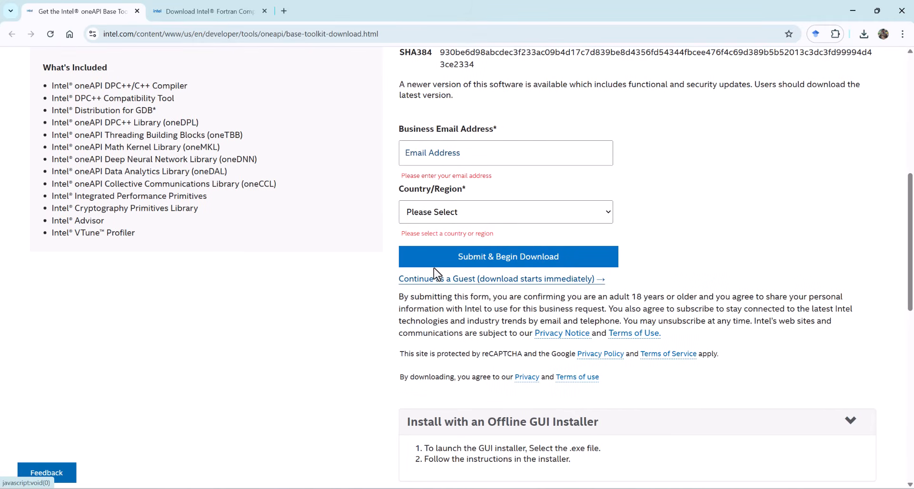
click(422, 290)
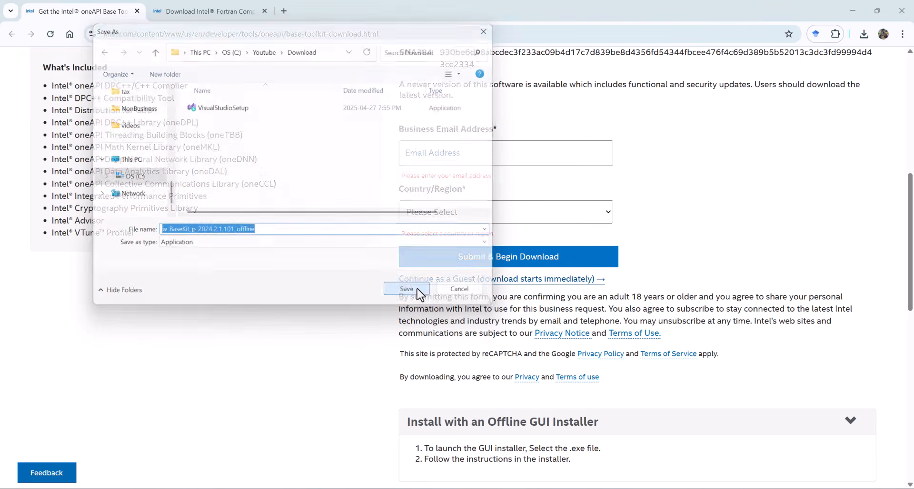
click(863, 34)
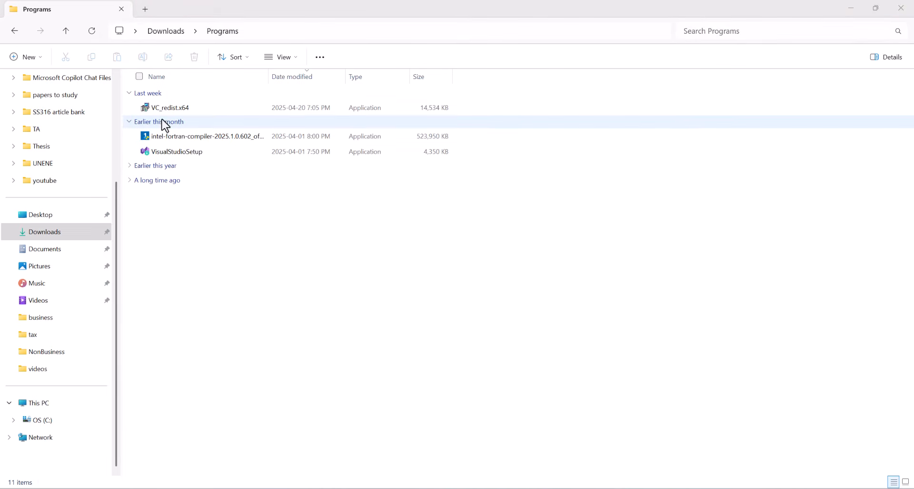
- Launch the intel-fortran-compiler-2025.1.0.602 offline installer from the Downloads\Programs folder and continue to the installed products
click(193, 136)
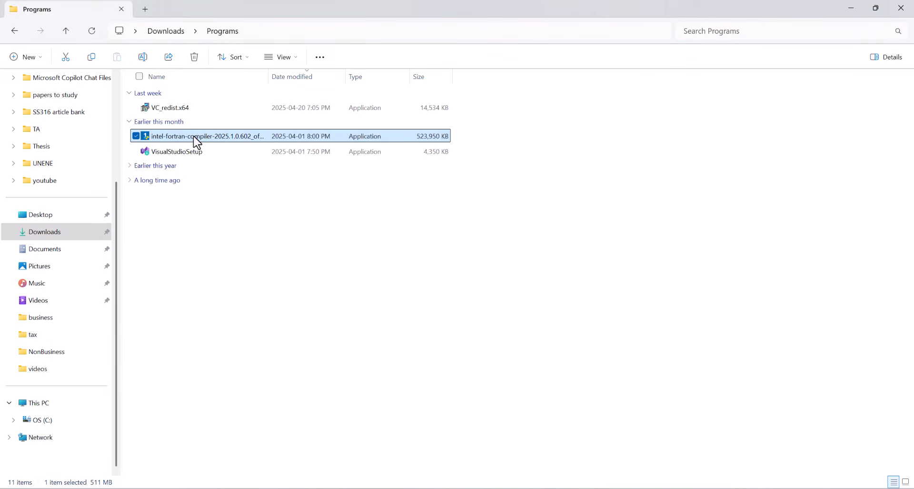
click(512, 276)
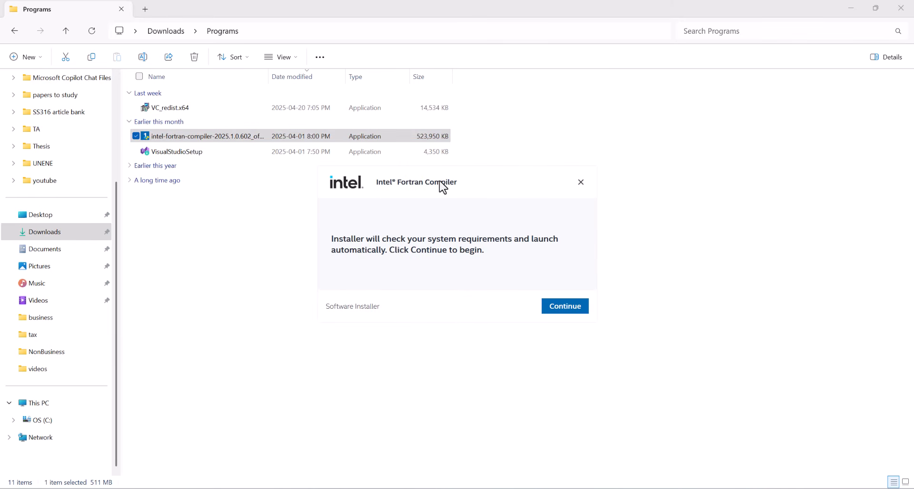
click(556, 309)
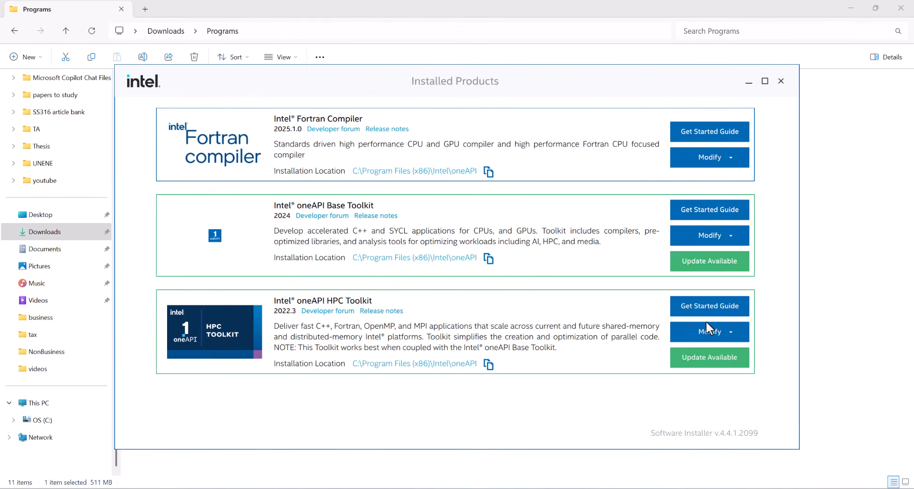
- Go through the oneAPI Base Toolkit's modification to the Visual Studio integration options, and quit the installer without modifying anything
click(705, 322)
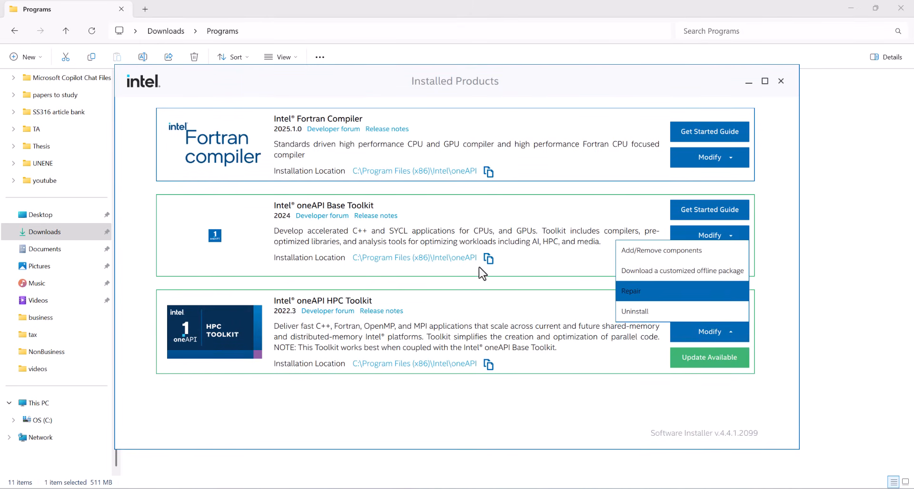
click(482, 437)
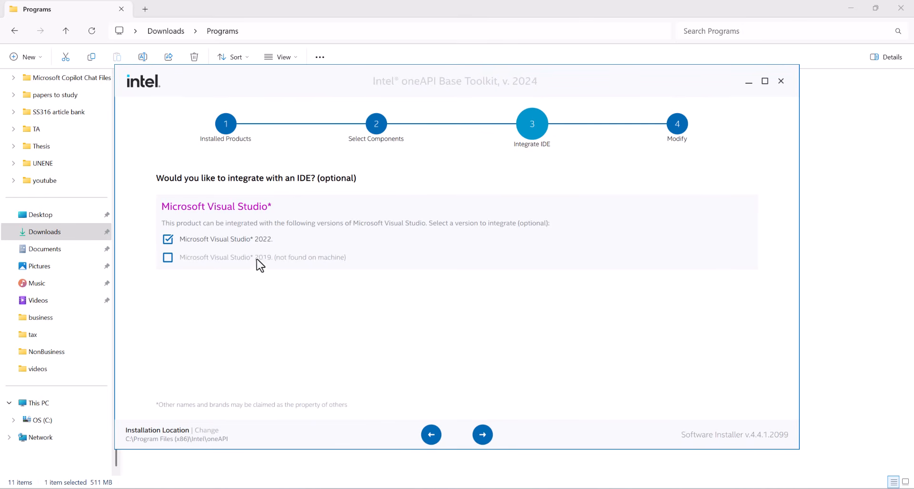
click(779, 85)
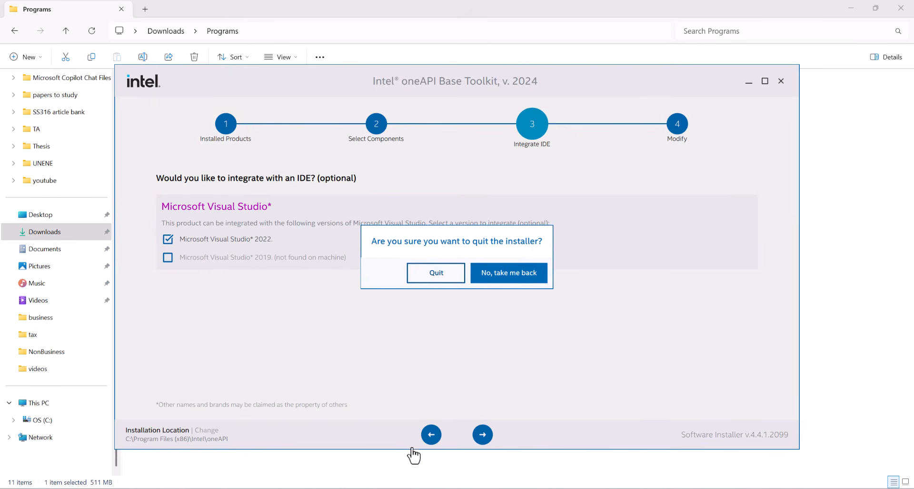
click(435, 273)
- Start Visual Studio 2022 and continue without code
key(super)
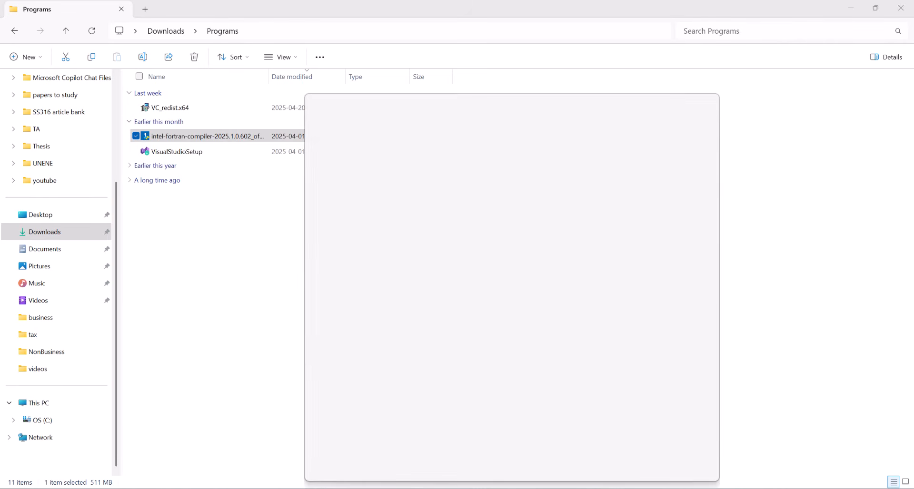
text(visual)
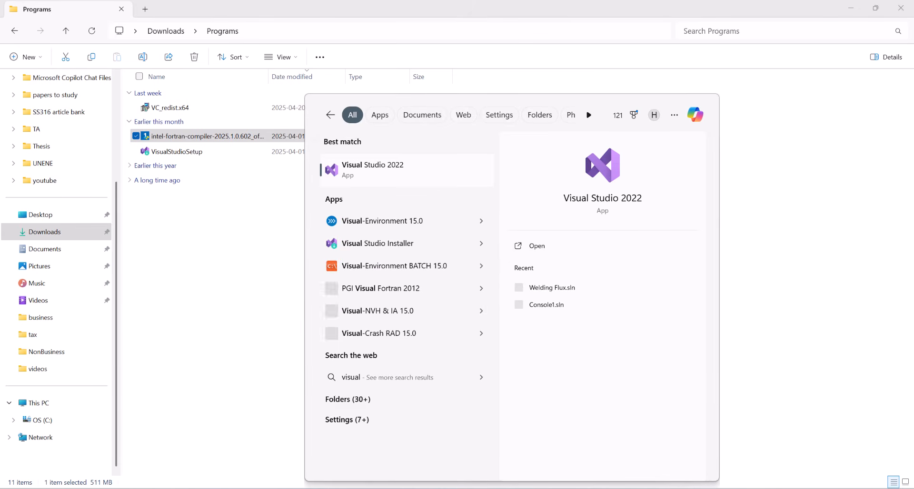
key(Return)
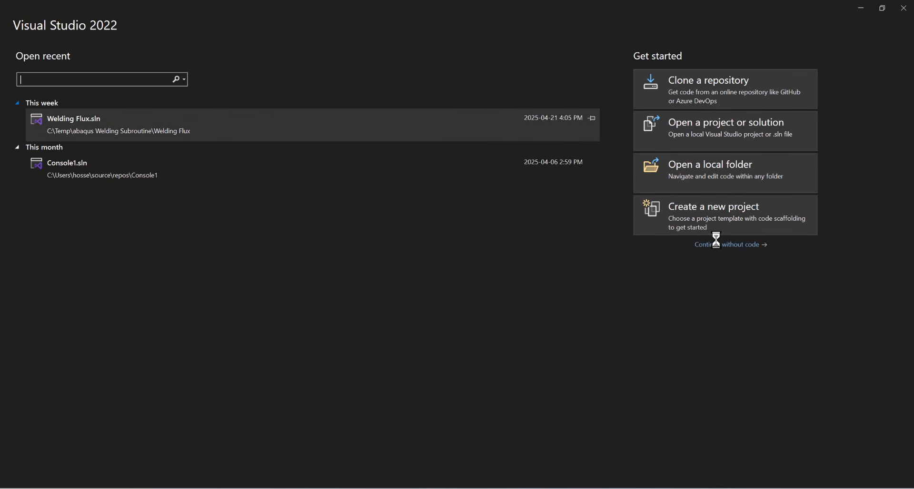
click(728, 246)
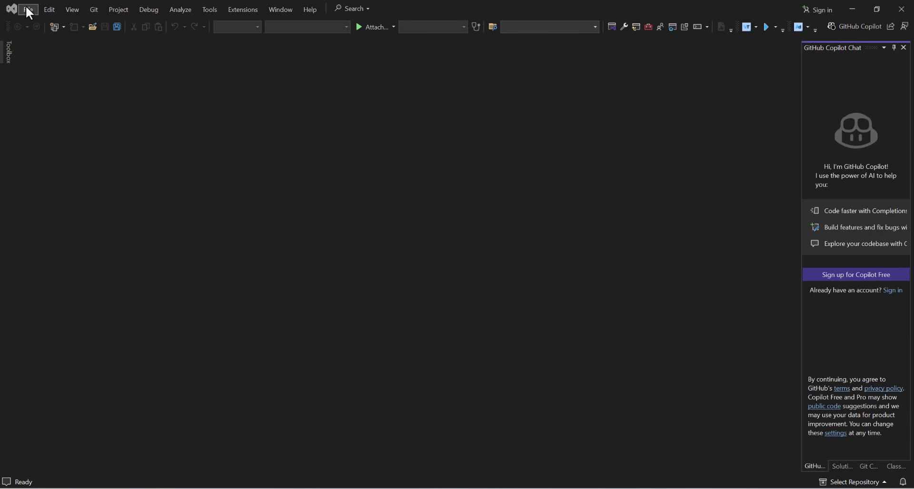
- Open the dialog for creating a new file and look at the Intel(R) Fortran category of installed templates
click(27, 9)
mouse_move(147, 24)
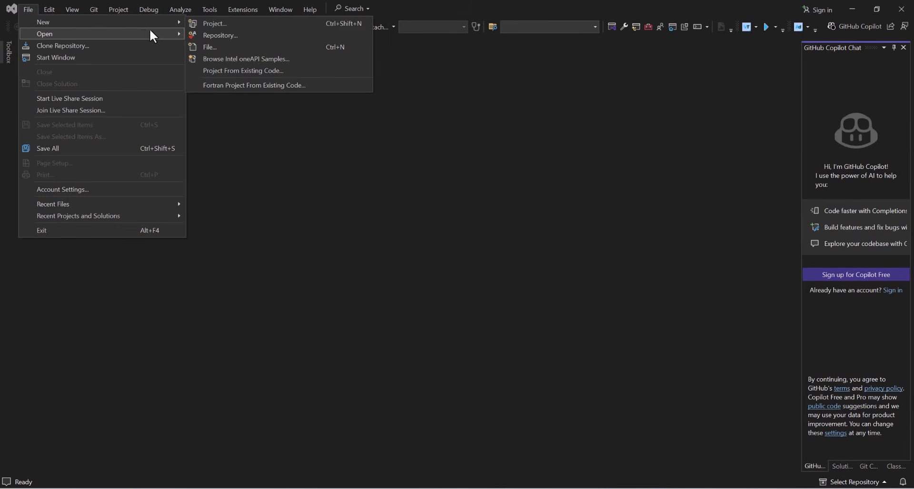
click(225, 47)
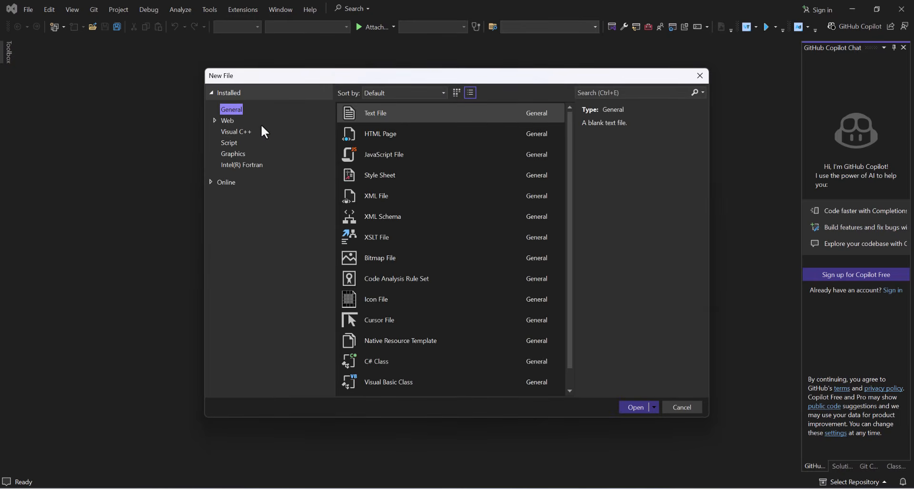
click(241, 165)
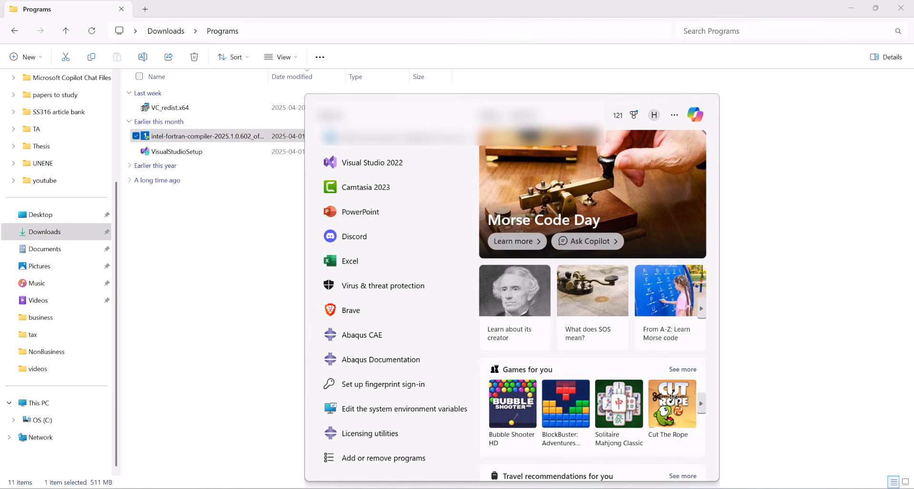
- Open the Windows system environment variables and bring up the user Path variable for editing
text(en)
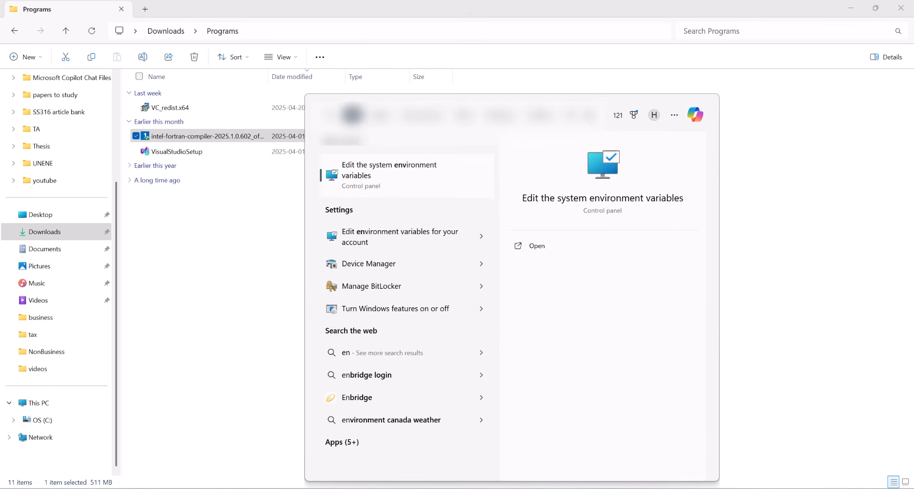
text(vi)
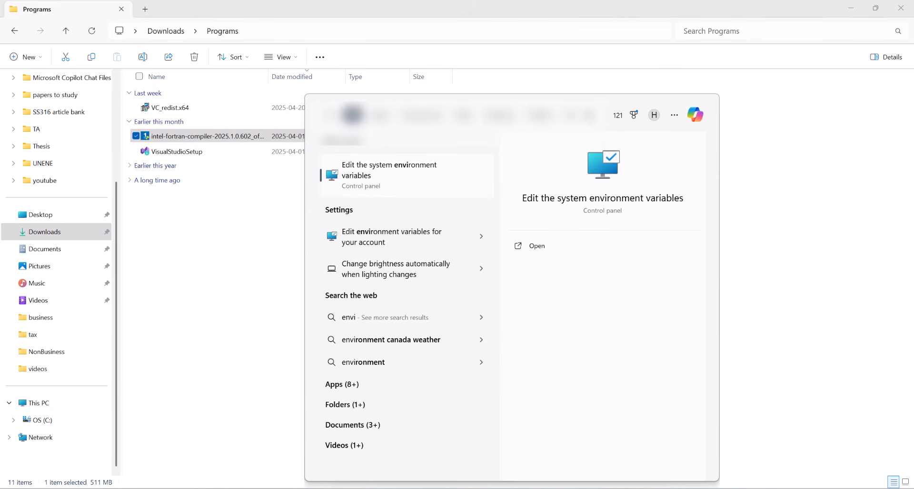
click(370, 175)
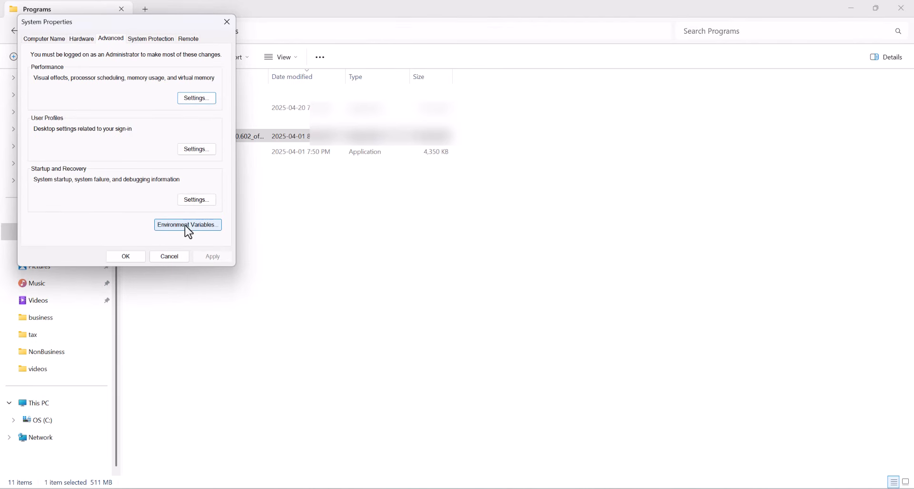
click(183, 225)
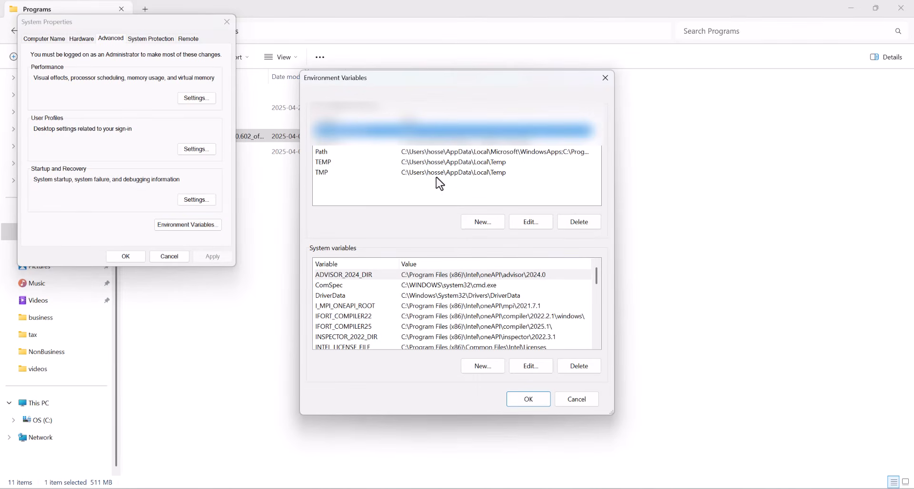
click(429, 152)
click(530, 222)
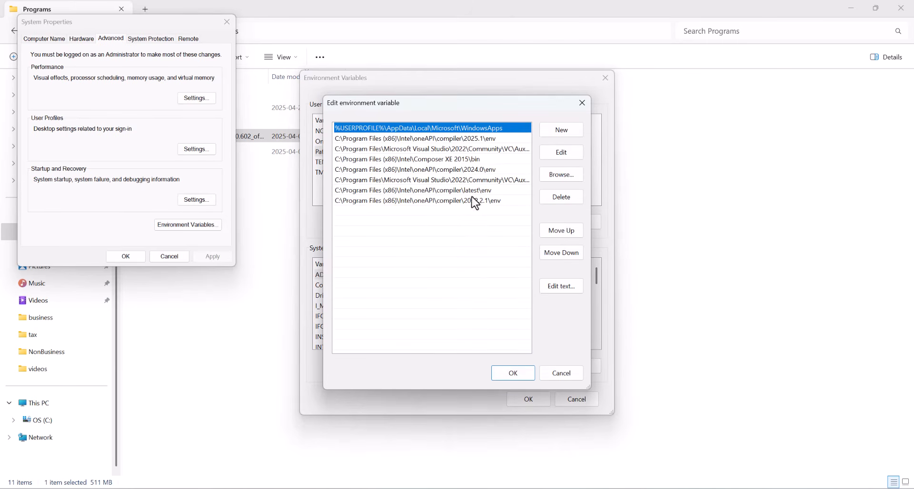
- Inspect the Path entries for Intel oneAPI's compiler\latest\env folder and Visual Studio 2022 Community's VC\Auxiliary\Build folder
click(393, 190)
double_click(478, 191)
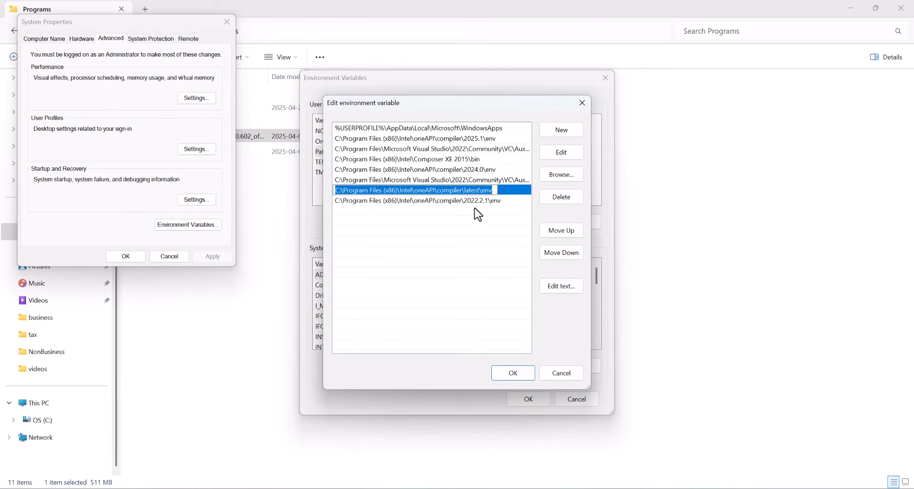
double_click(469, 180)
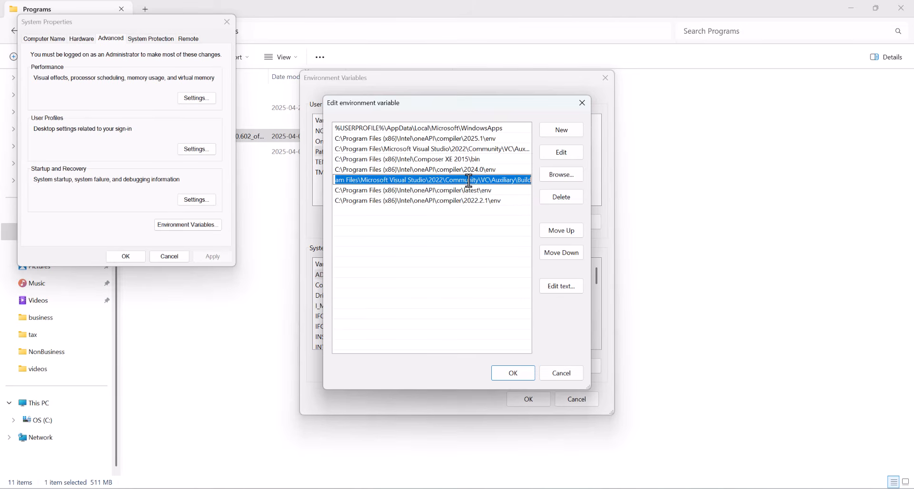
click(396, 210)
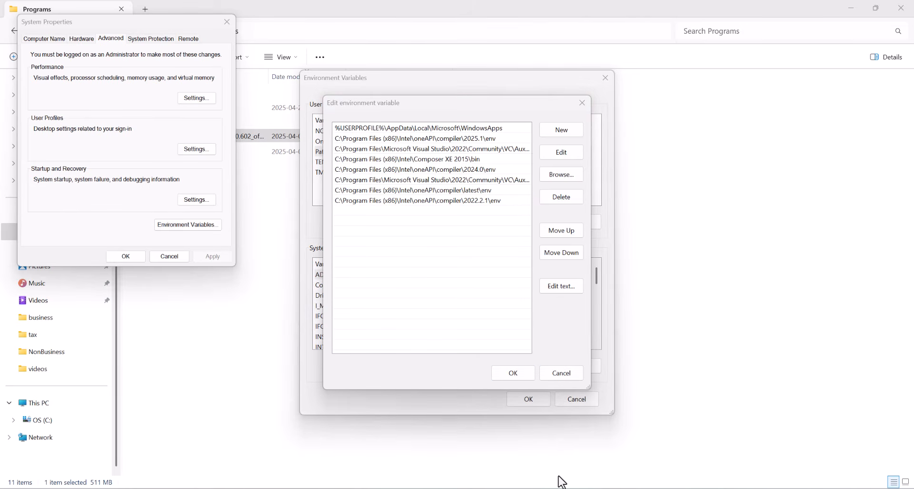
- Copy the full folder path of Visual Studio 2022 Community's VC\Auxiliary\Build from File Explorer
click(471, 442)
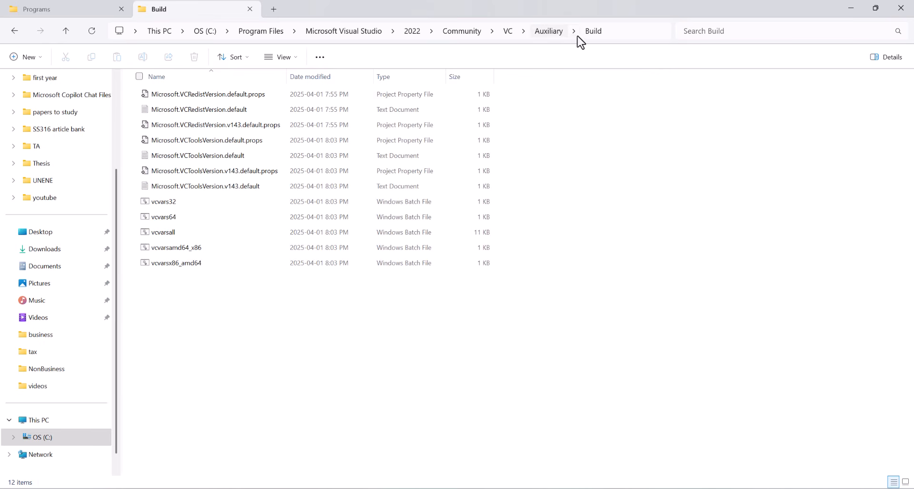
click(618, 34)
key(ctrl+c)
right_click(344, 29)
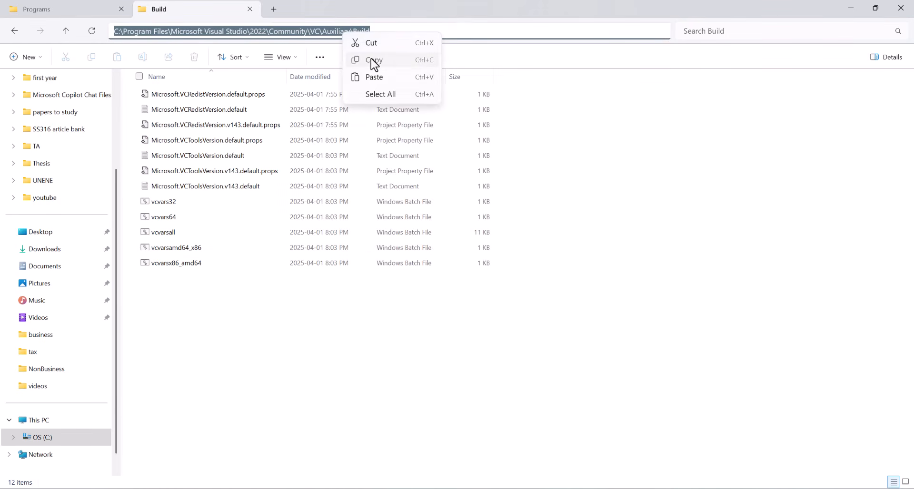
click(371, 60)
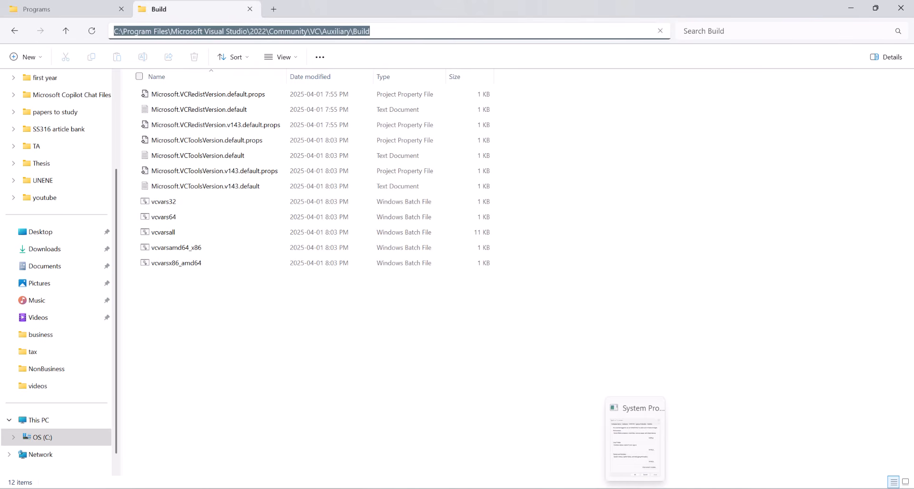
- Add C:\Program Files\Microsoft Visual Studio\2022\Community\VC\Auxiliary\Build as a new entry in the user Path variable
click(634, 488)
double_click(458, 212)
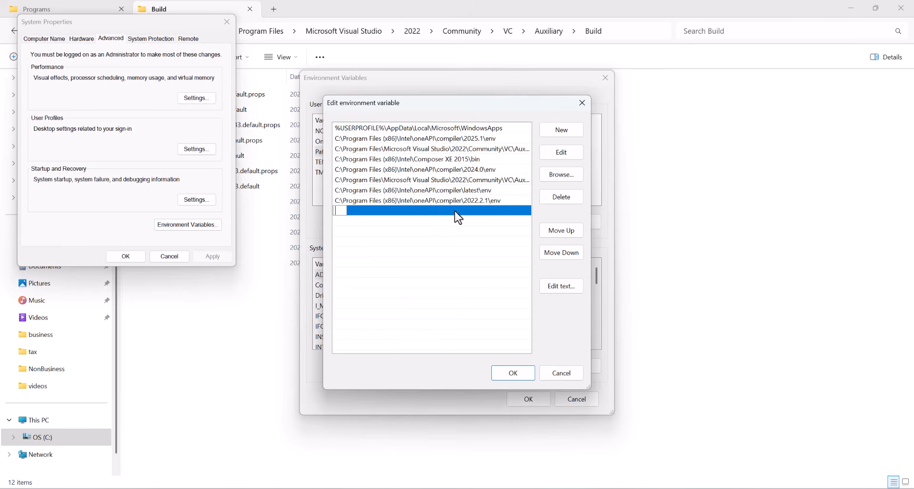
right_click(341, 209)
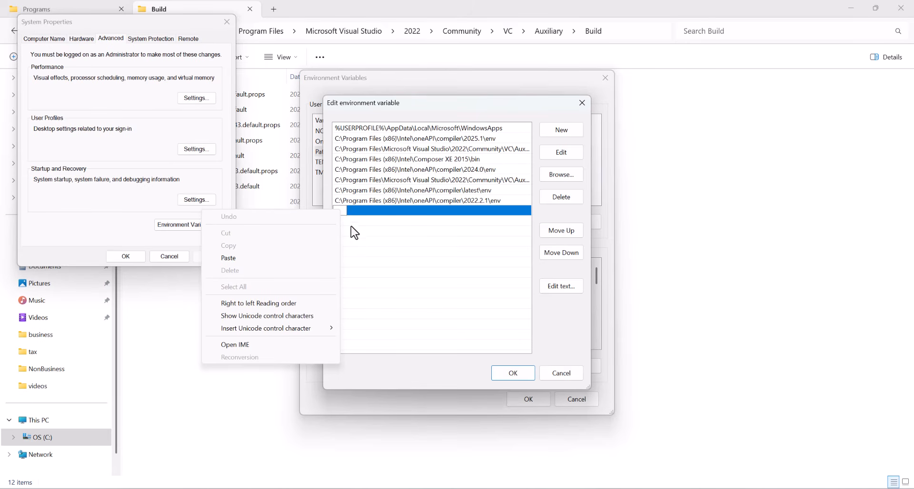
click(228, 258)
key(Return)
- Open the Path variable under the system variables and paste the copied VC\Auxiliary\Build path as a new entry
scroll(357, 309, down, 3)
click(339, 309)
scroll(348, 316, down, 3)
double_click(380, 288)
scroll(428, 295, down, 3)
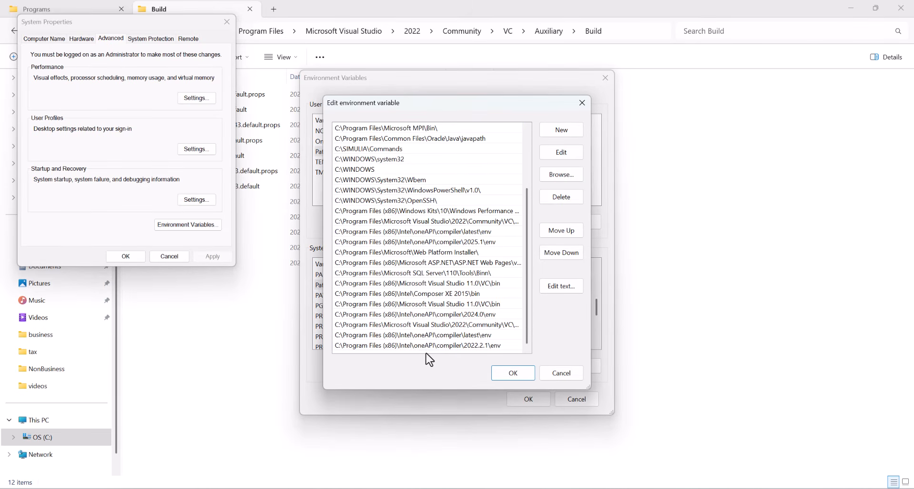
double_click(349, 352)
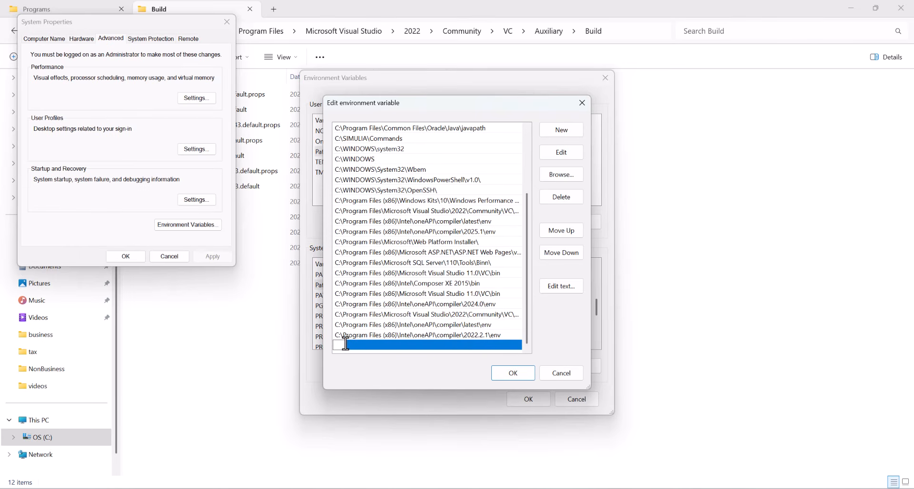
right_click(345, 343)
click(236, 235)
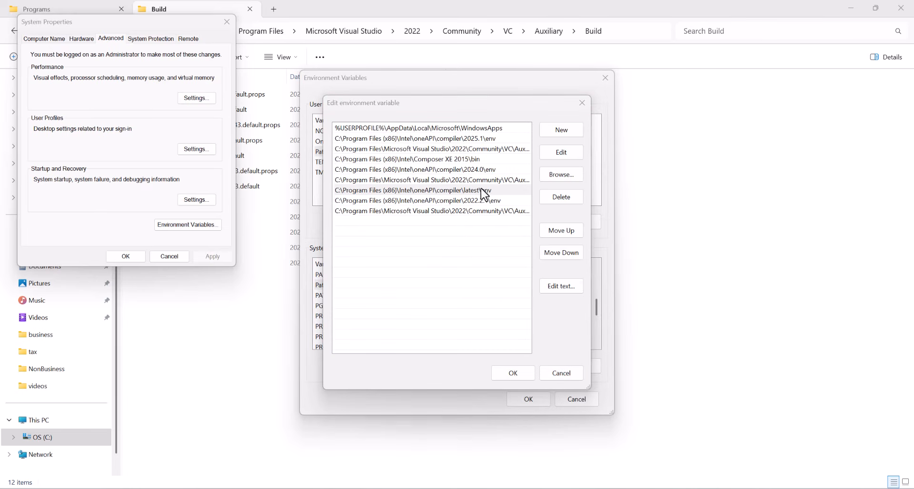
- Copy the C:\Program Files (x86)\Intel\oneAPI\compiler part of the user Path's latest\env entry and open that folder in File Explorer
double_click(482, 190)
shift+click(473, 188)
key(ctrl+c)
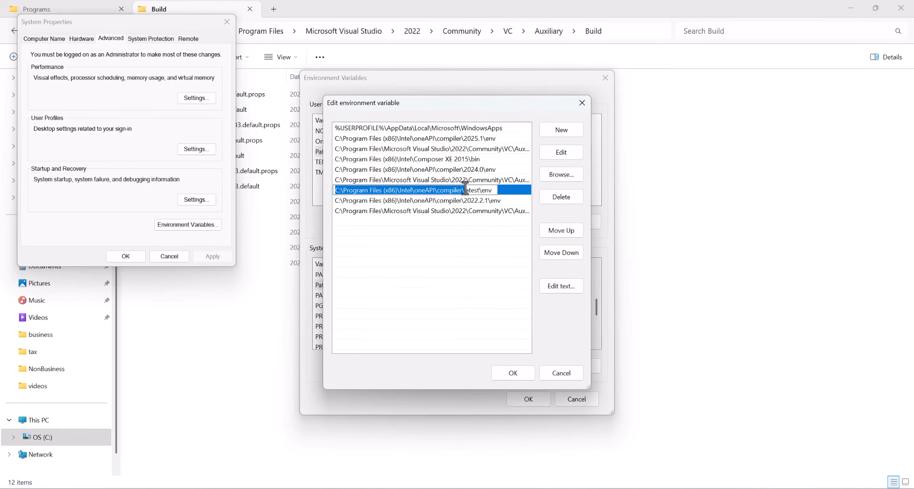
click(281, 19)
key(ctrl+v)
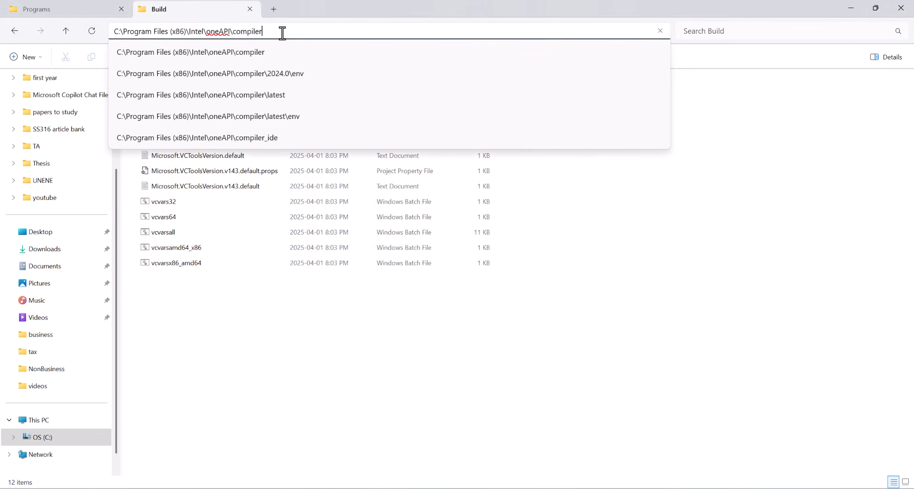
key(Return)
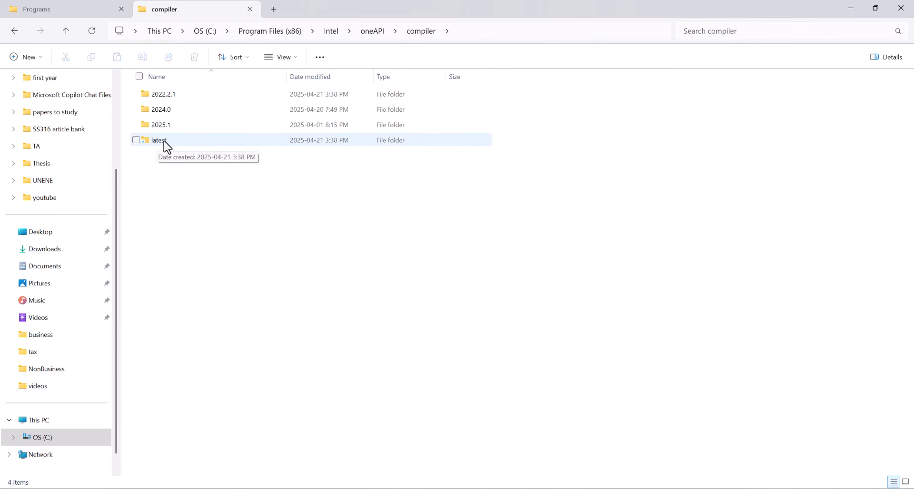
- Open the env folder inside the 2022.2.1 compiler folder and copy its full folder path
click(163, 95)
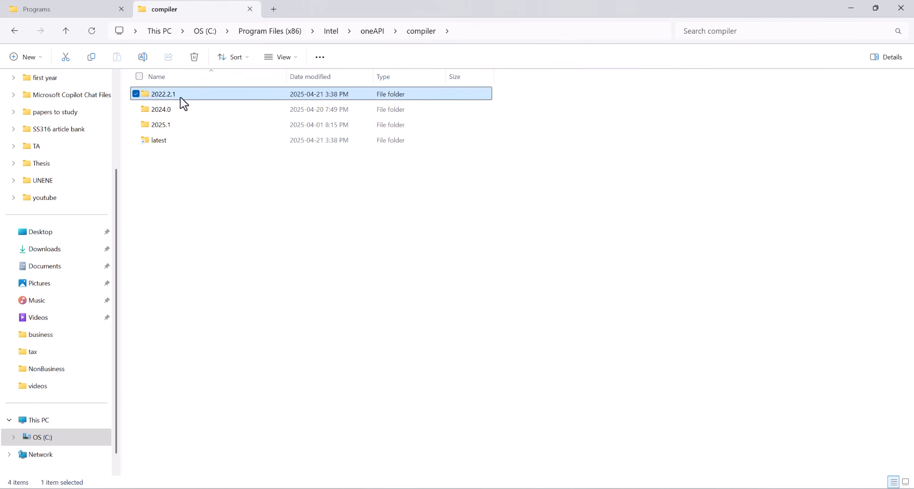
double_click(174, 99)
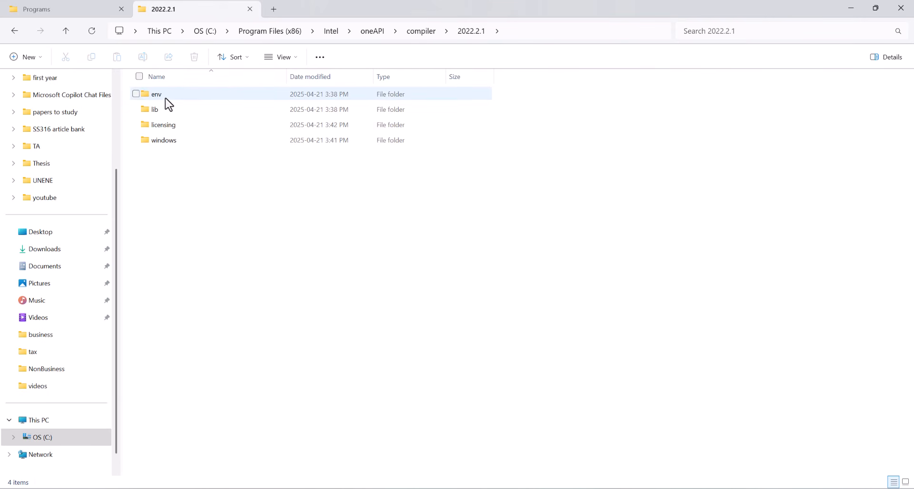
double_click(157, 96)
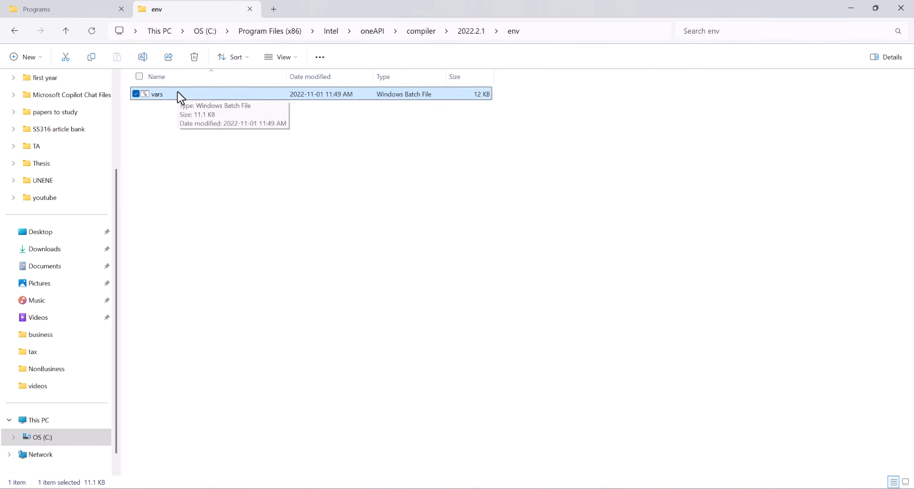
right_click(181, 98)
click(545, 29)
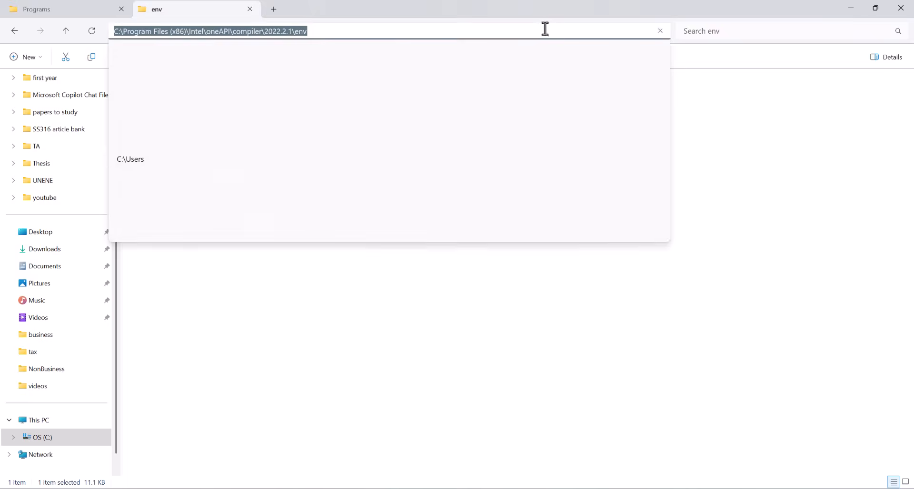
click(526, 31)
drag(301, 30, 94, 33)
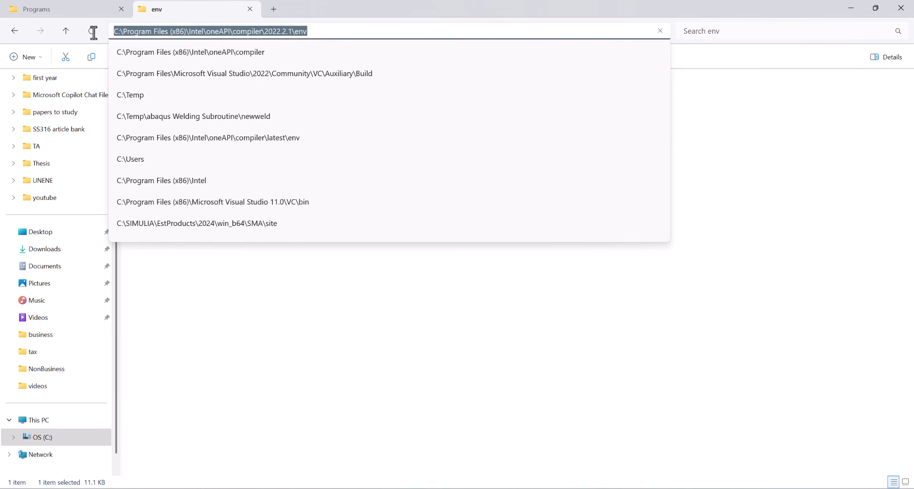
right_click(180, 31)
click(212, 59)
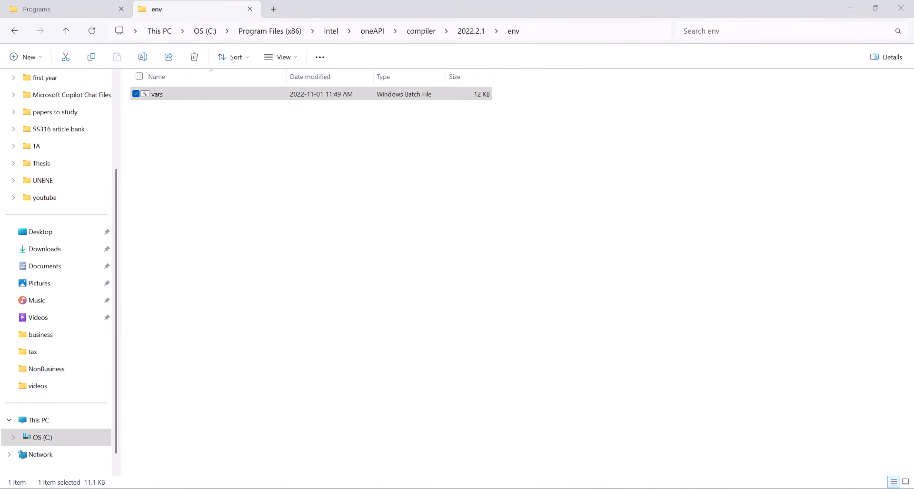
- Return to the user Path entries and close the environment variable and system properties dialogs
key(alt+Tab)
double_click(425, 223)
click(406, 222)
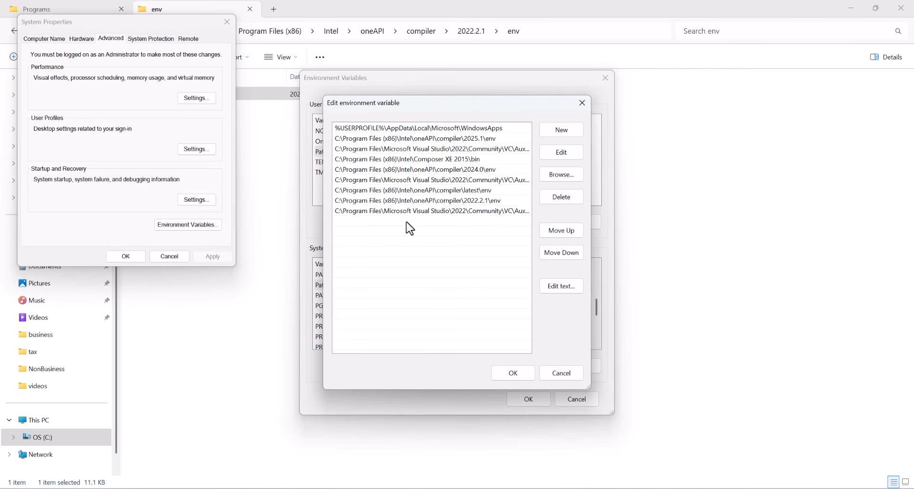
drag(357, 103, 343, 120)
key(Escape)
key(Escape)
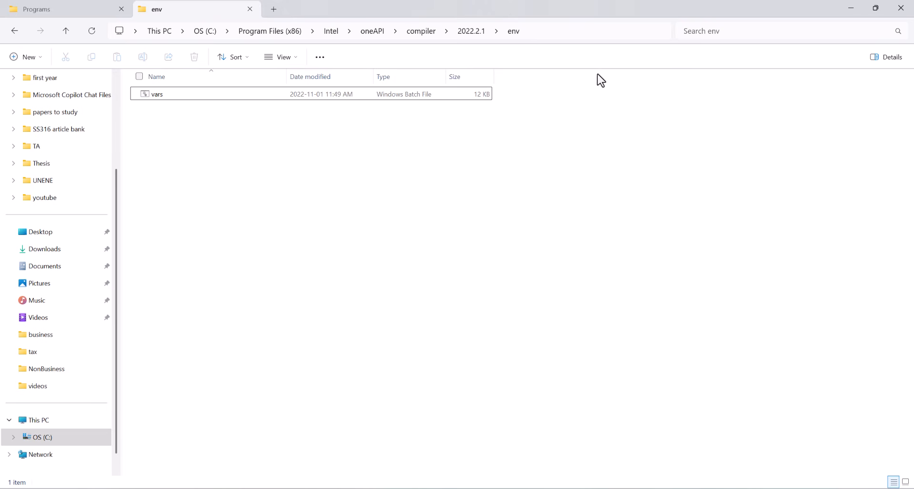
- Copy the abq2024 batch file from C:\SIMULIA\Commands
key(super)
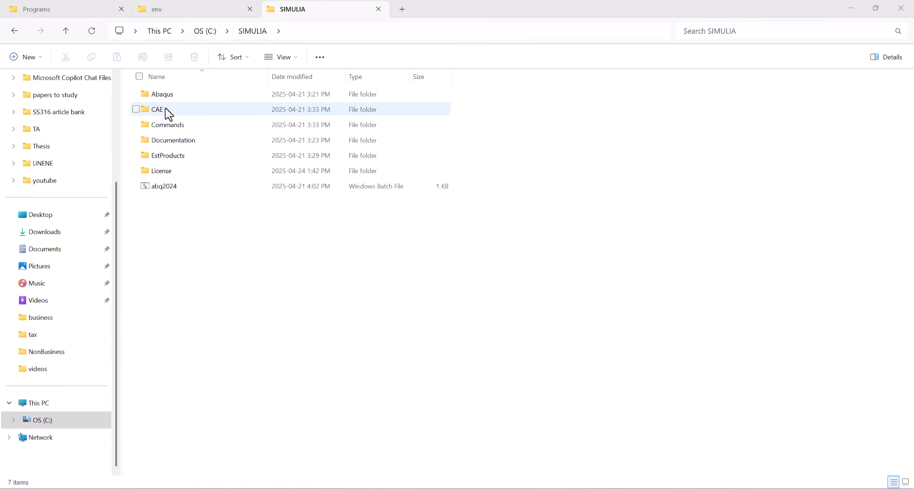
double_click(172, 127)
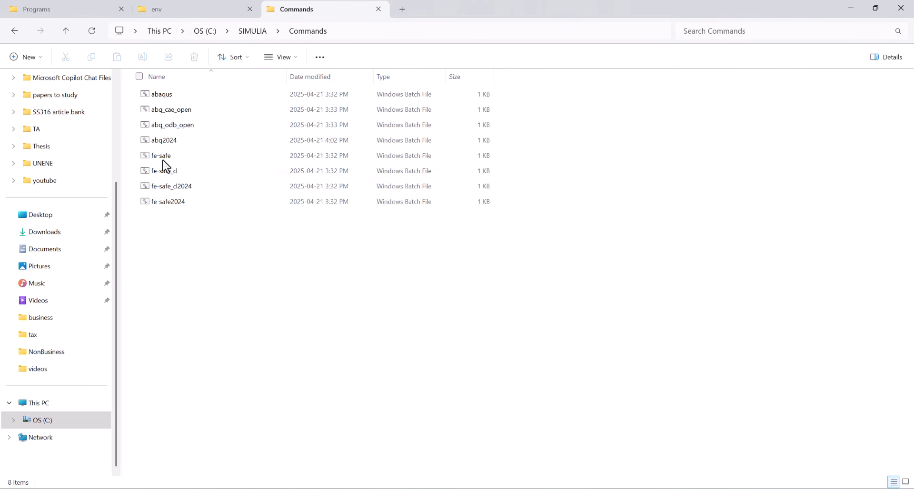
click(160, 140)
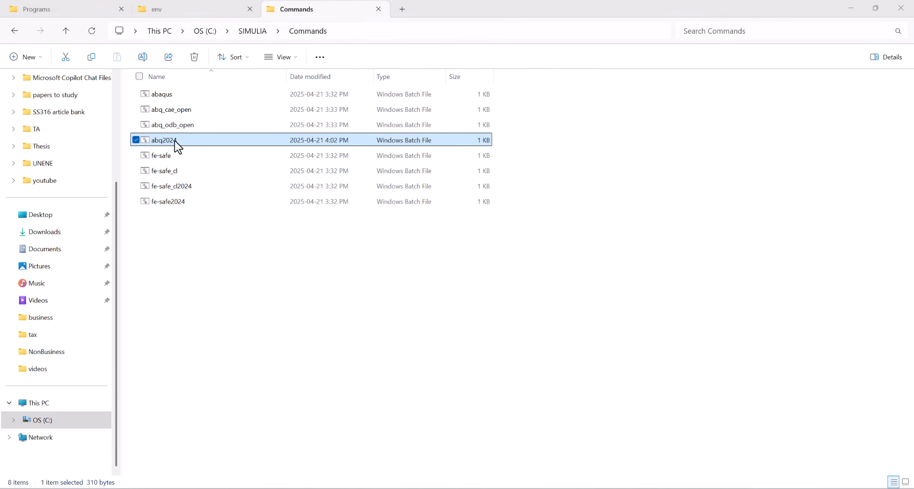
right_click(174, 141)
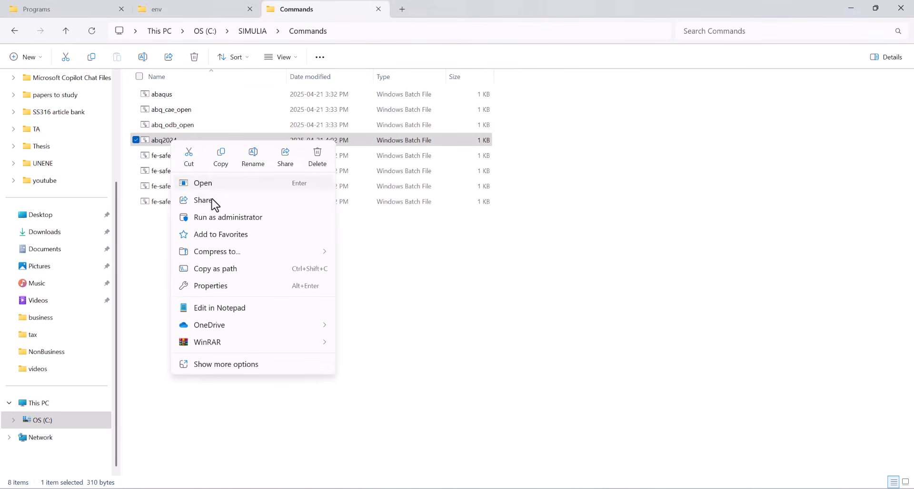
click(220, 162)
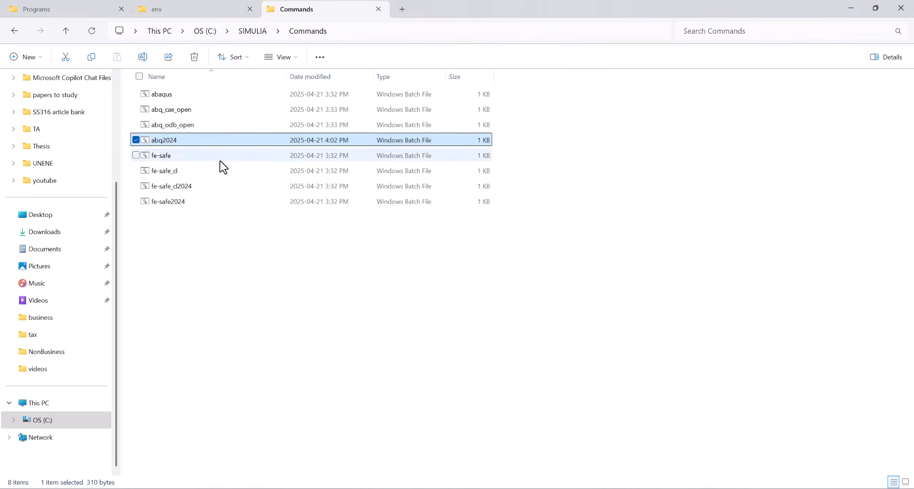
- Go up to the SIMULIA folder and locate the abq2024 batch file there
click(66, 31)
right_click(200, 218)
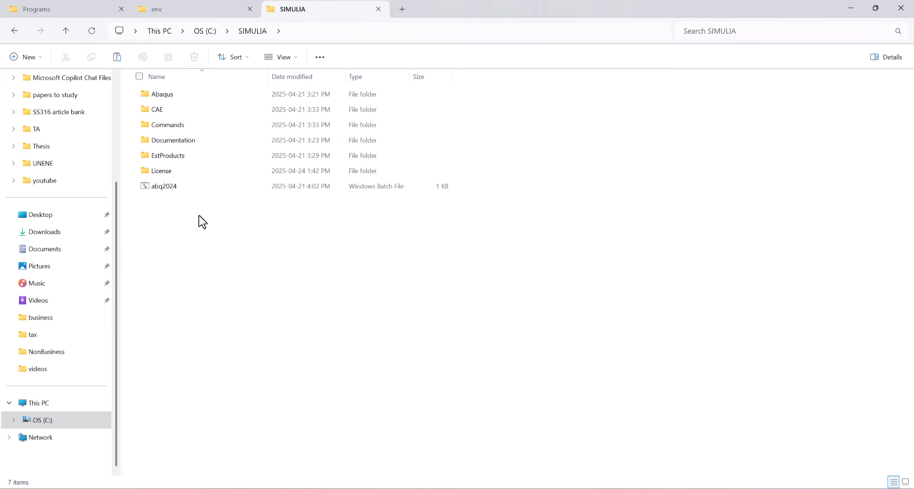
click(163, 189)
right_click(162, 188)
click(145, 210)
click(144, 211)
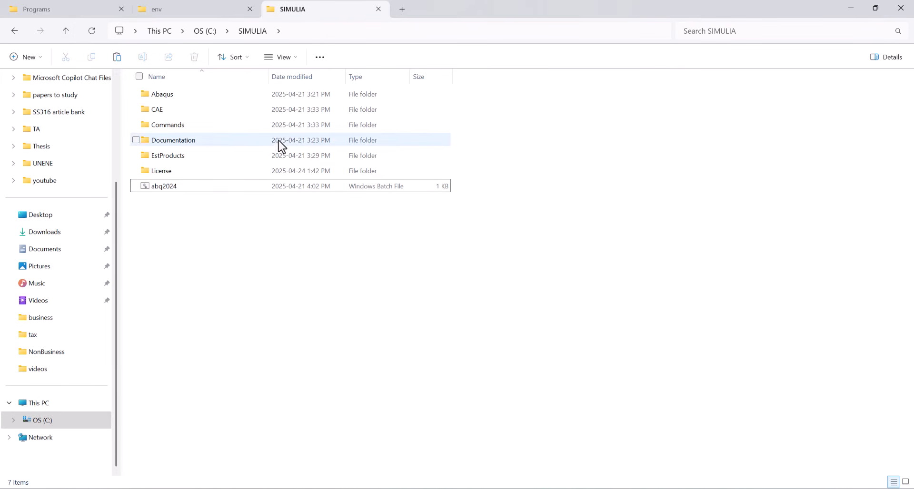
- Revisit the Commands folder, then open the SIMULIA folder's abq2024 batch file in Notepad
double_click(236, 129)
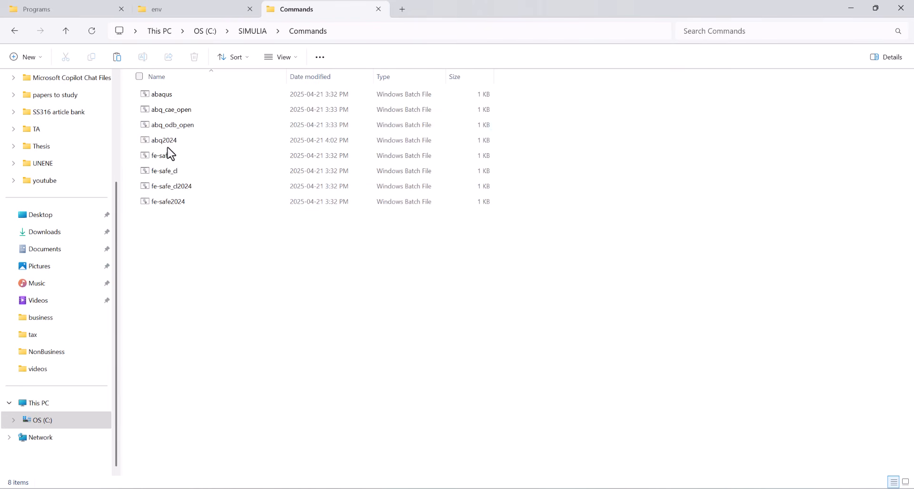
click(66, 31)
click(149, 188)
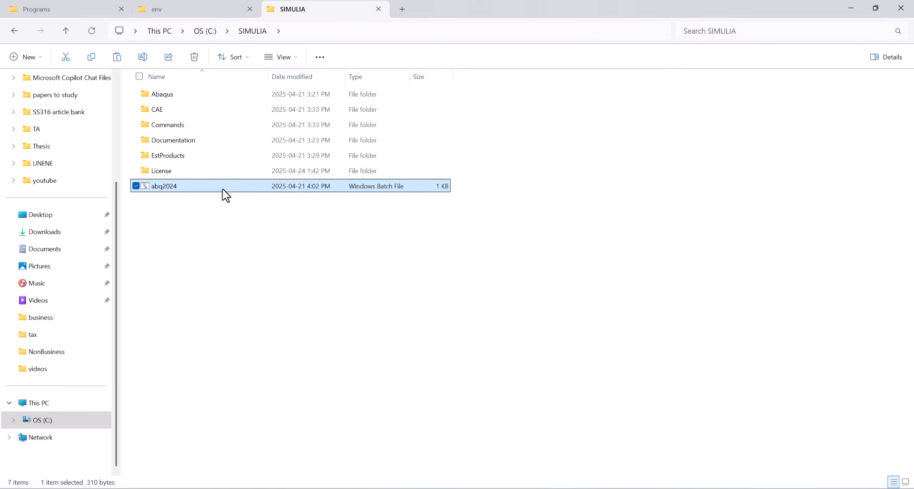
right_click(173, 188)
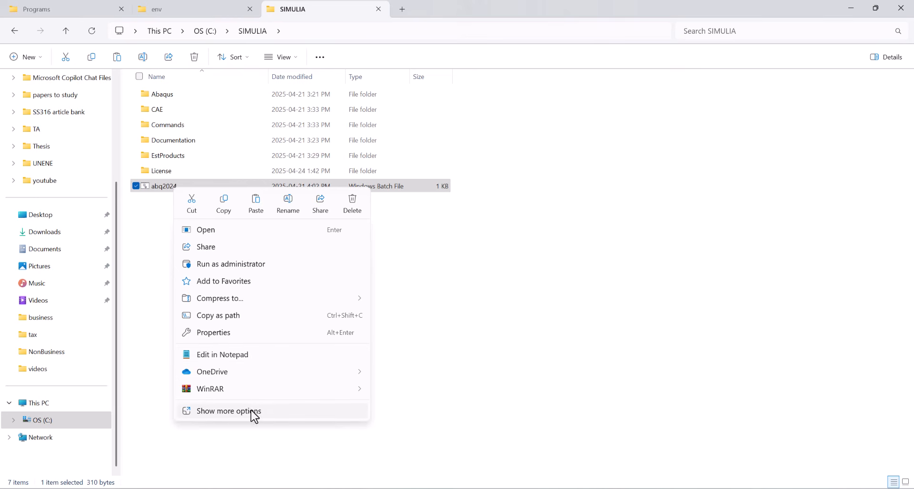
click(246, 357)
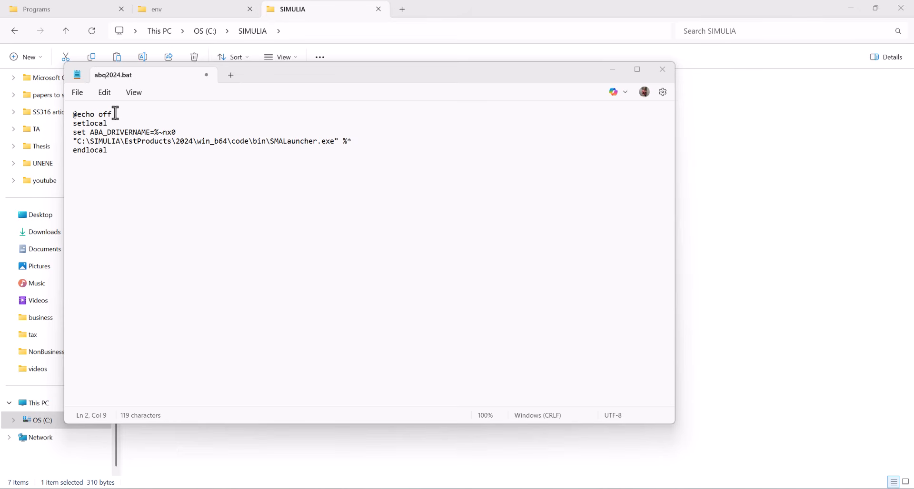
- Insert a blank line below setlocal in abq2024.bat
click(115, 112)
click(112, 123)
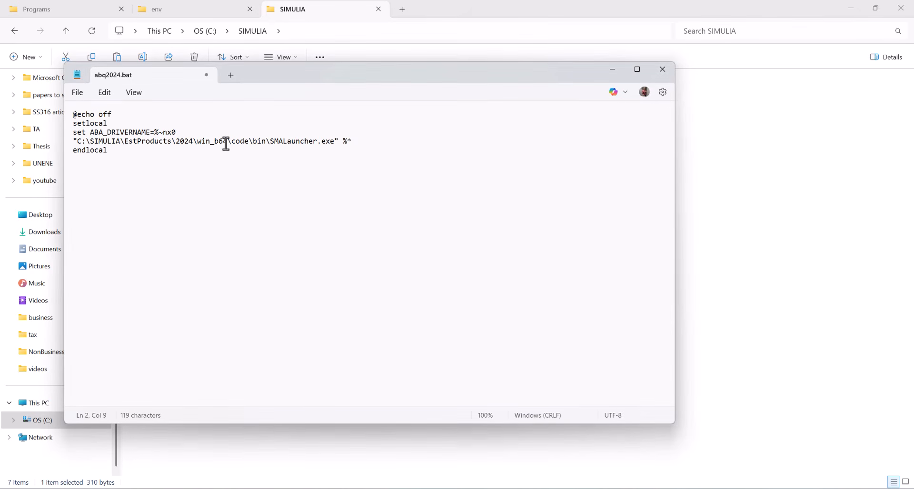
key(Return)
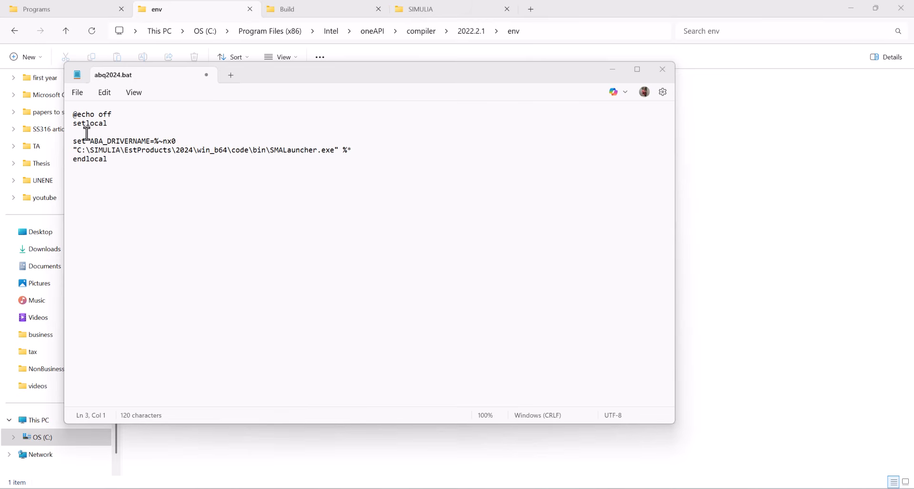
click(87, 133)
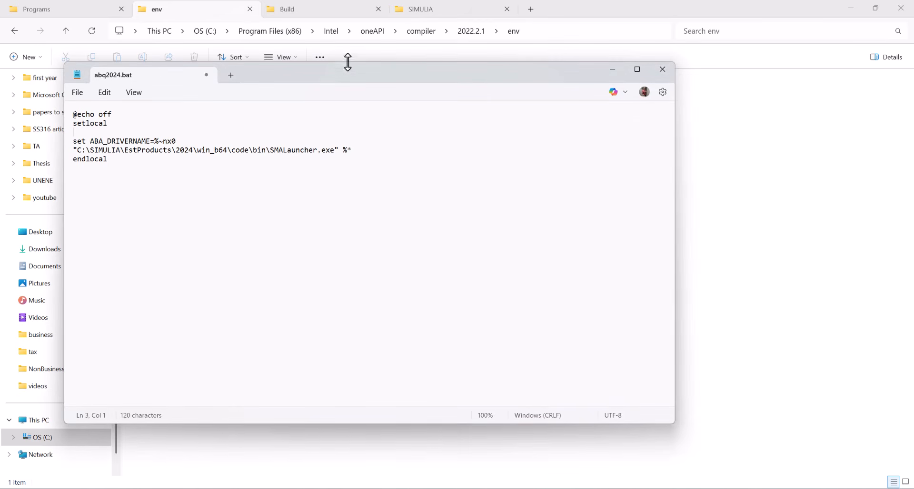
- Copy the full path of the vars batch file in Intel's compiler\2022.2.1\env folder
drag(312, 71, 319, 147)
click(185, 123)
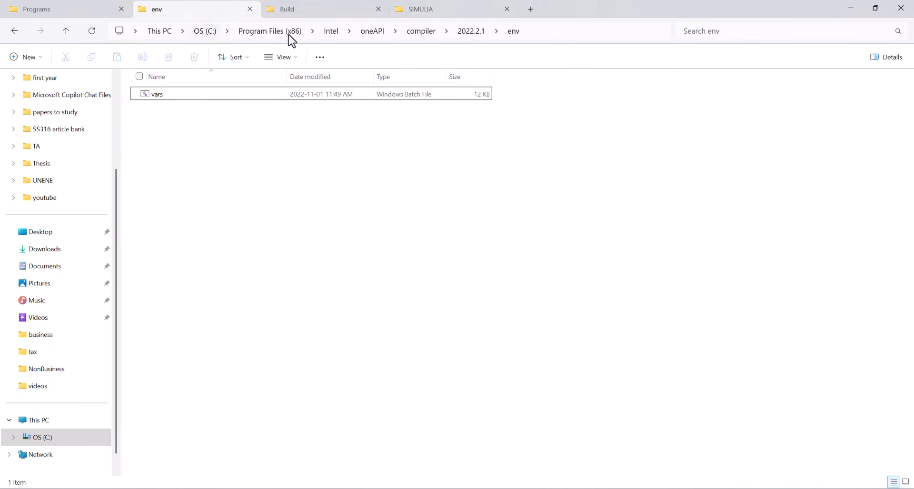
click(152, 97)
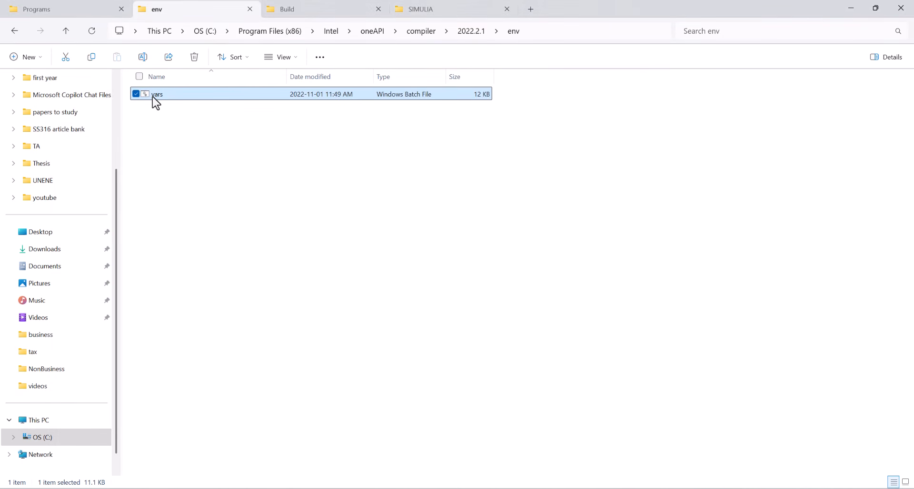
right_click(153, 97)
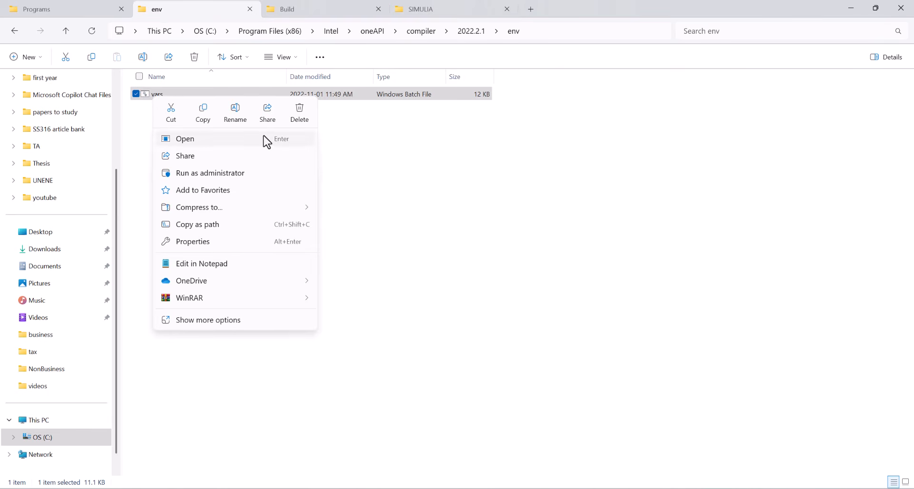
click(199, 224)
- Check the vars batch file's location in its properties, then close them without changes
right_click(159, 98)
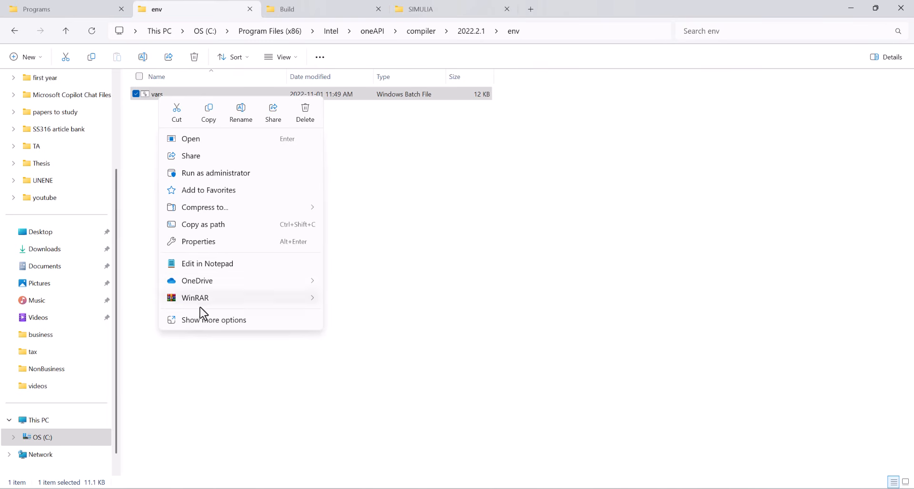
click(207, 320)
click(207, 331)
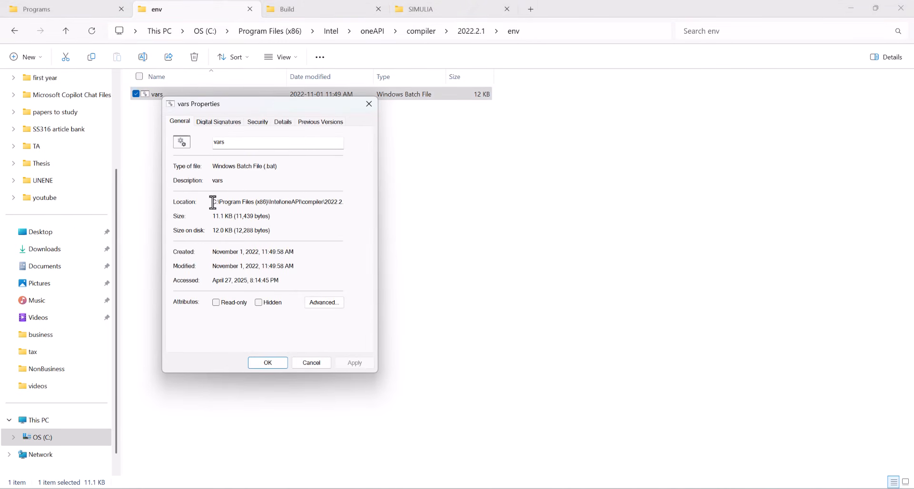
drag(213, 202, 373, 210)
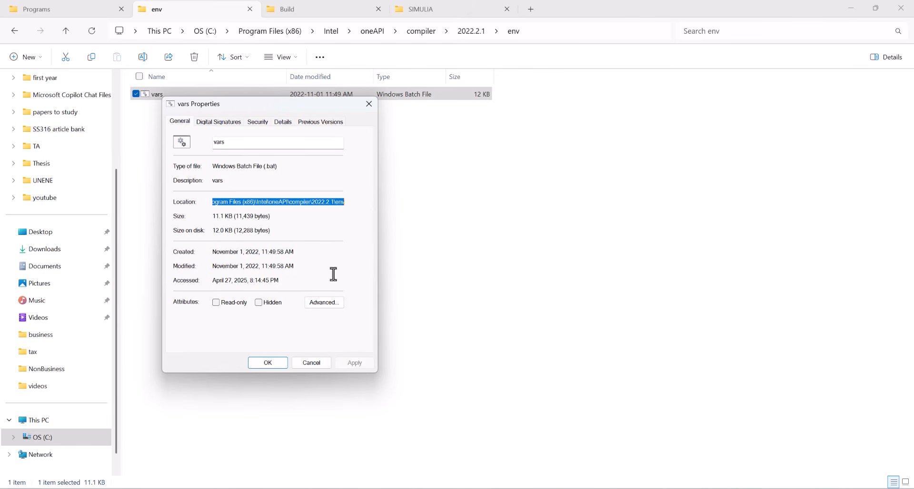
click(320, 363)
- On the line below setlocal in abq2024.bat, enter call "C:\Program Files (x86)\Intel\oneAPI\compiler\2022.2.1\env\vars.bat" intel64 vs2022
key(alt+Tab)
click(121, 210)
key(ctrl+v)
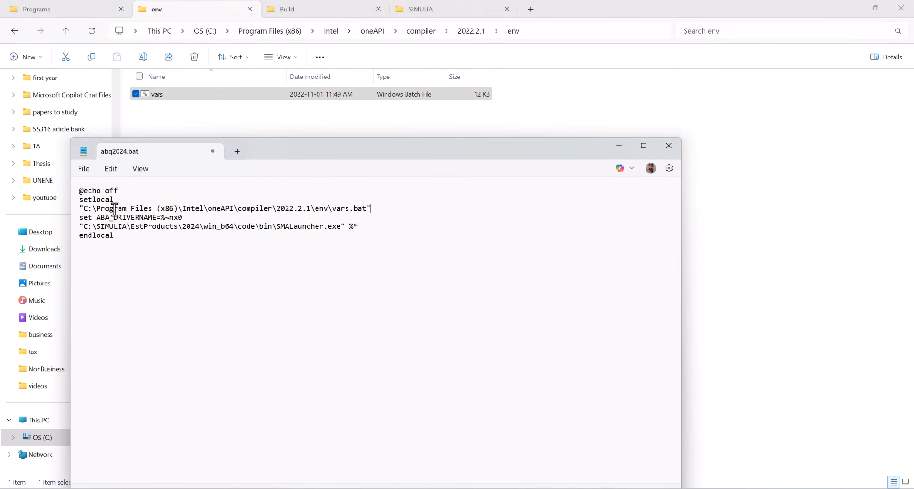
click(80, 209)
text(ca)
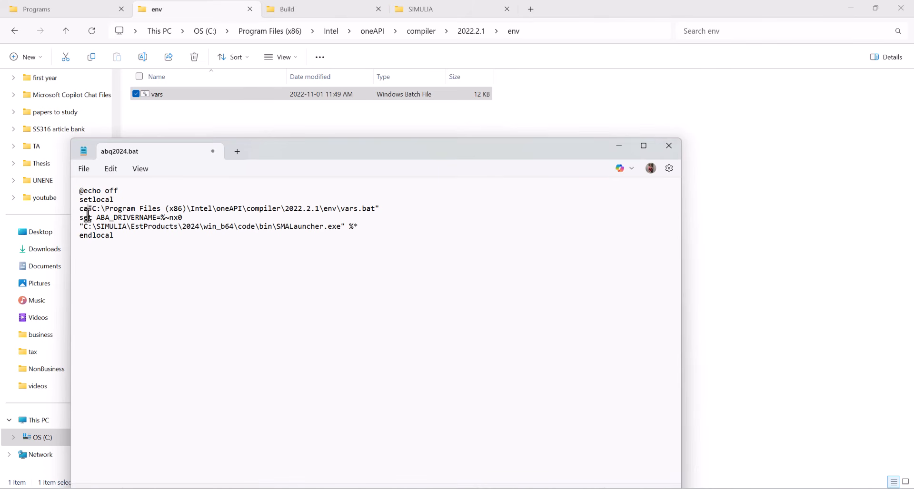
text(ll)
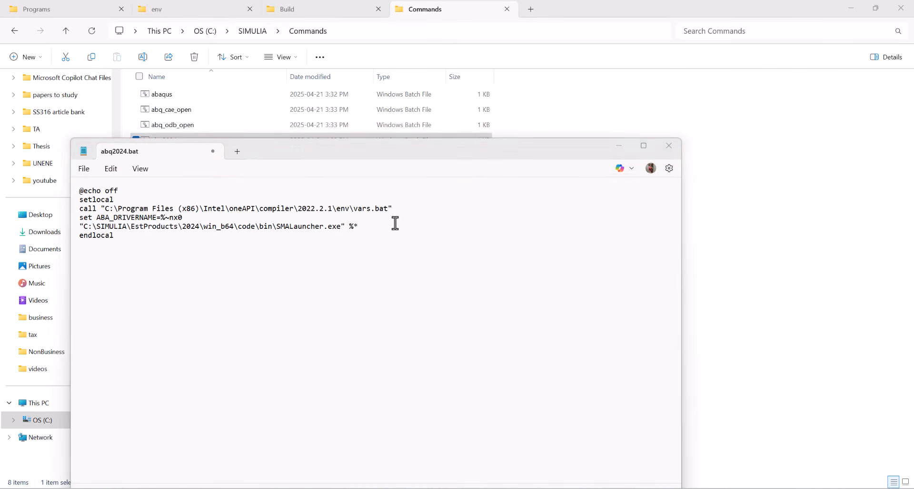
click(401, 208)
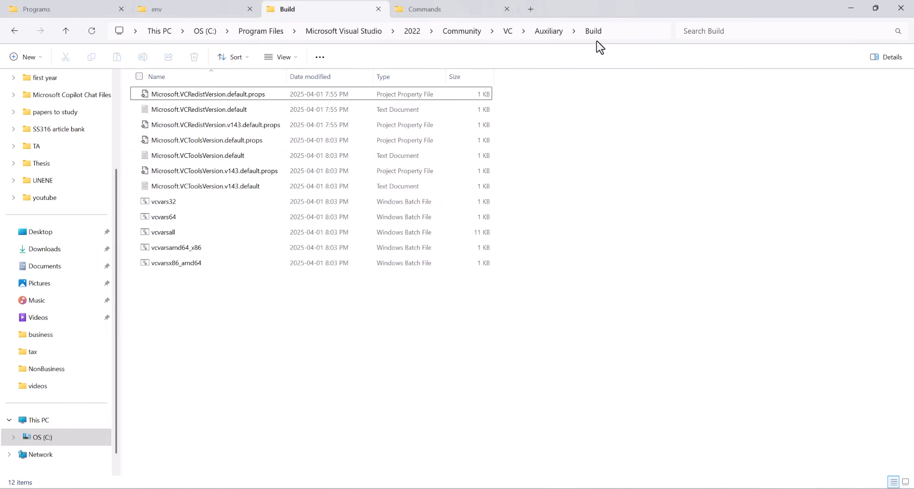
- Copy the address of Visual Studio 2022's VC\Auxiliary\Build folder
click(608, 34)
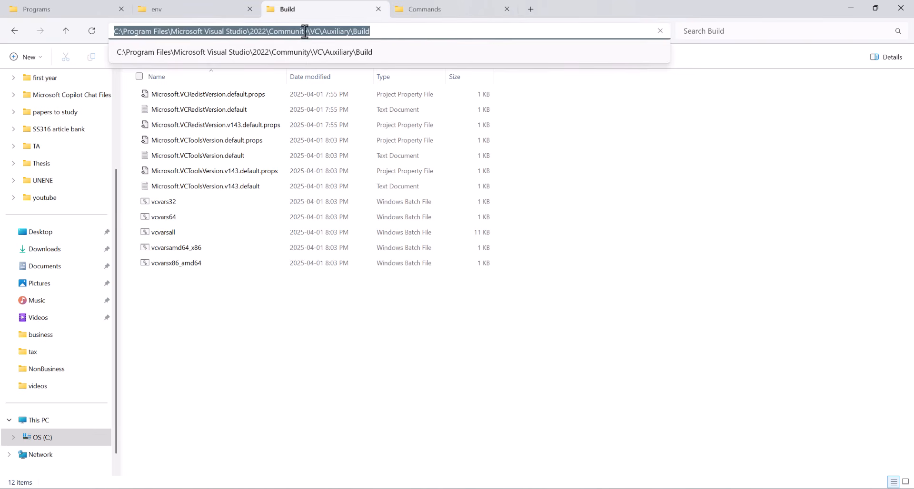
right_click(347, 32)
click(376, 63)
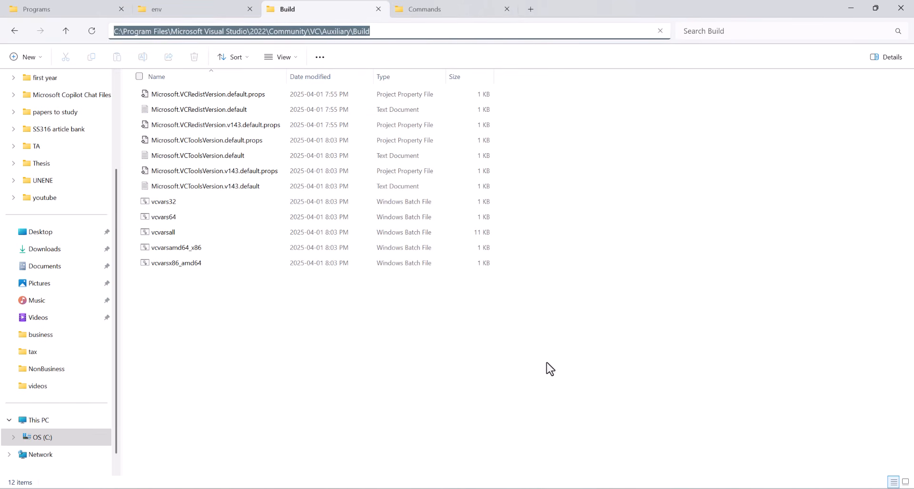
- In abq2024.bat, begin a line with call below the vars.bat line
key(alt+Tab)
click(121, 204)
text(call)
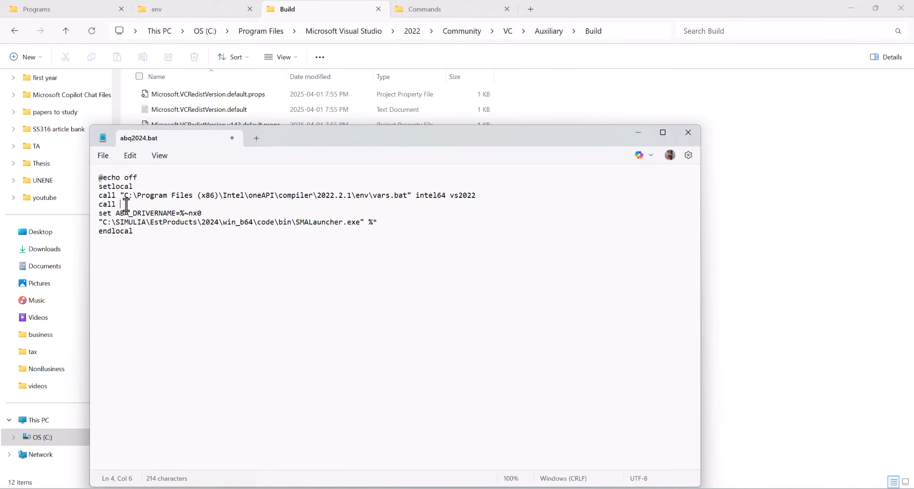
- Copy the full path of vcvars64 in Visual Studio's Build folder and paste it after the second call in abq2024.bat
click(573, 6)
click(164, 217)
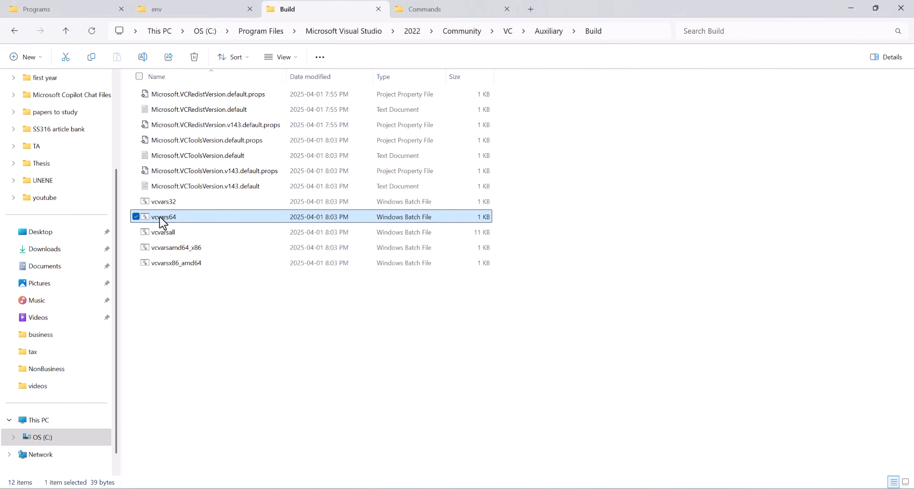
right_click(161, 217)
click(213, 346)
key(alt+Tab)
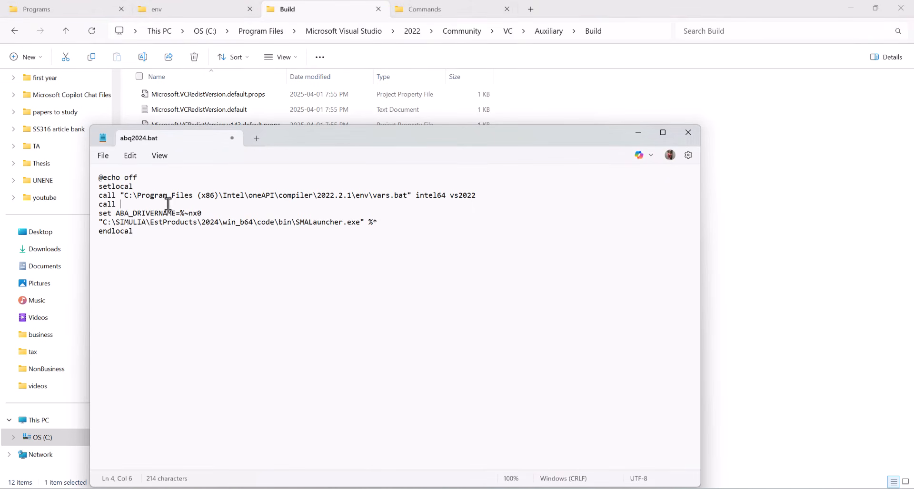
key(ctrl+v)
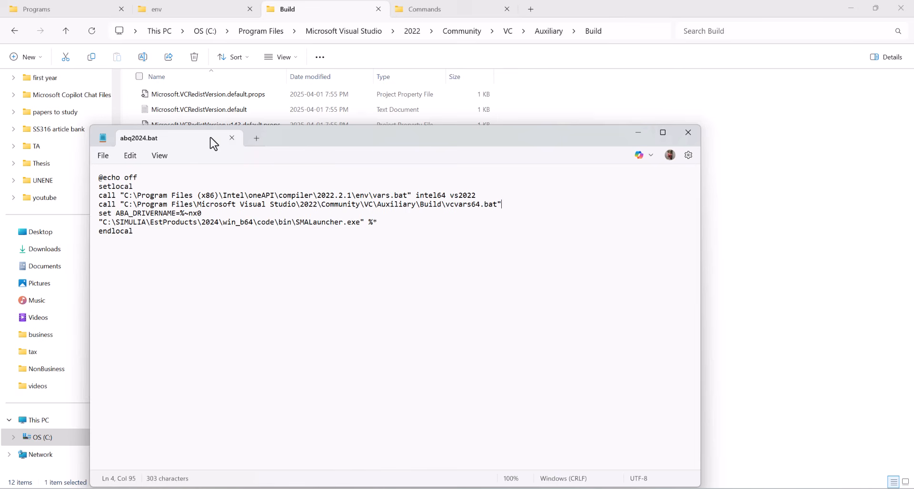
- Save the batch file in C:\SIMULIA as abq2024.bat with file type All files, overwriting the existing file, and close it
click(104, 156)
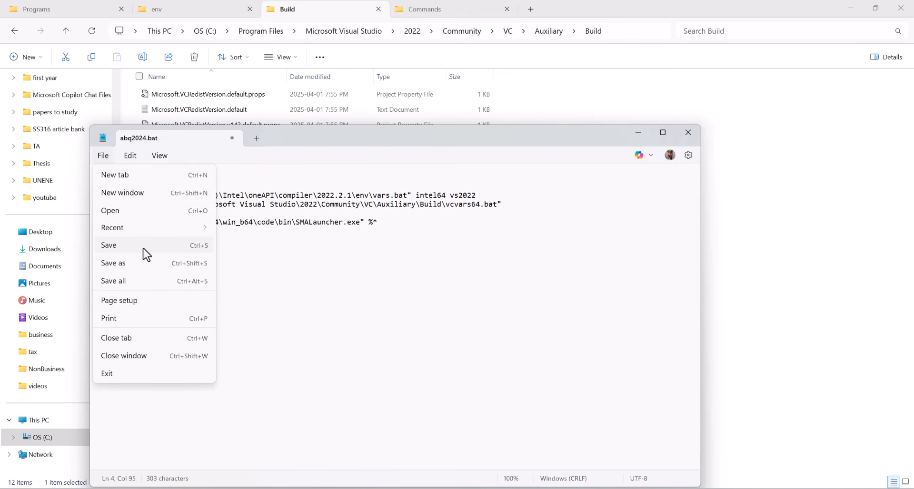
click(145, 266)
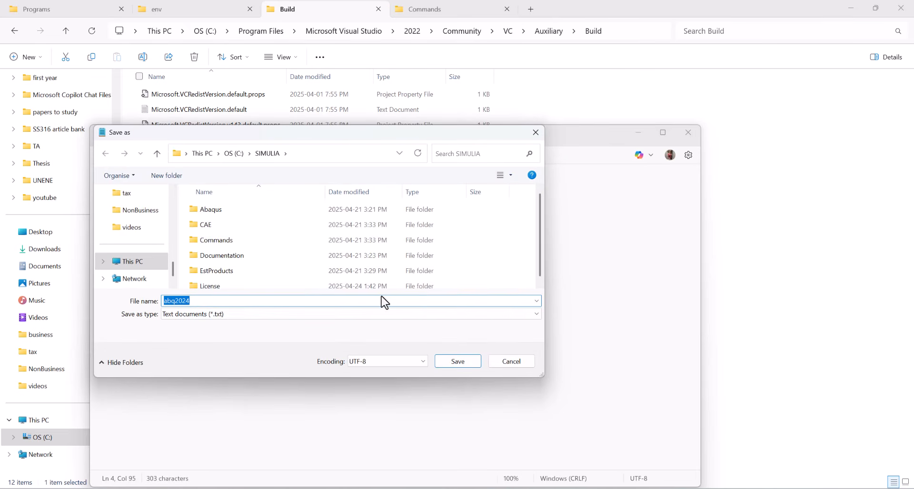
click(352, 315)
click(171, 336)
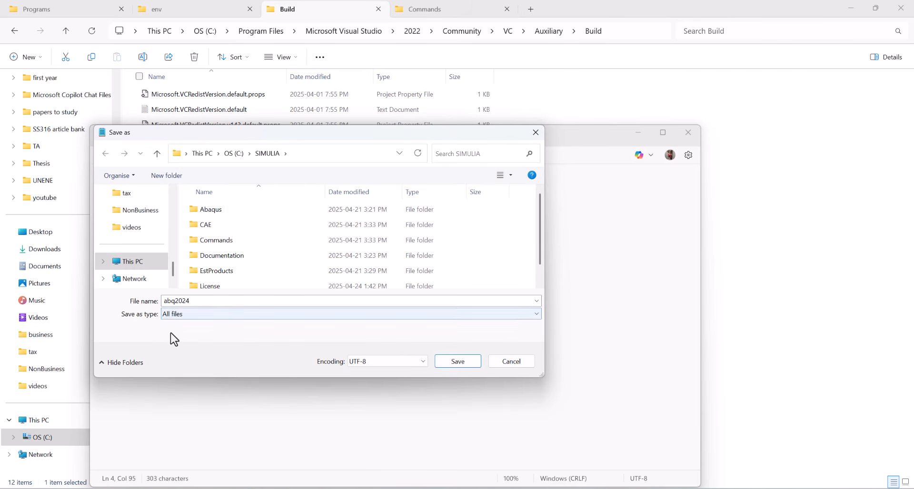
click(228, 301)
click(232, 301)
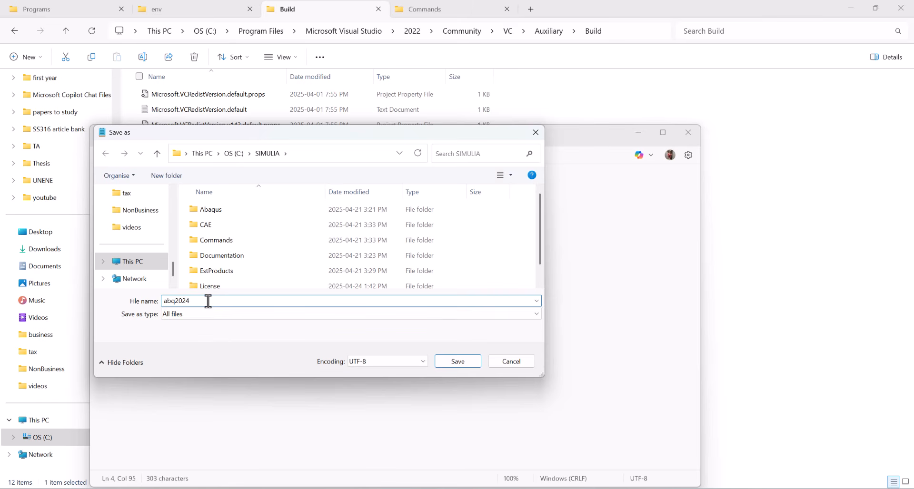
text(.bat)
click(452, 361)
click(484, 252)
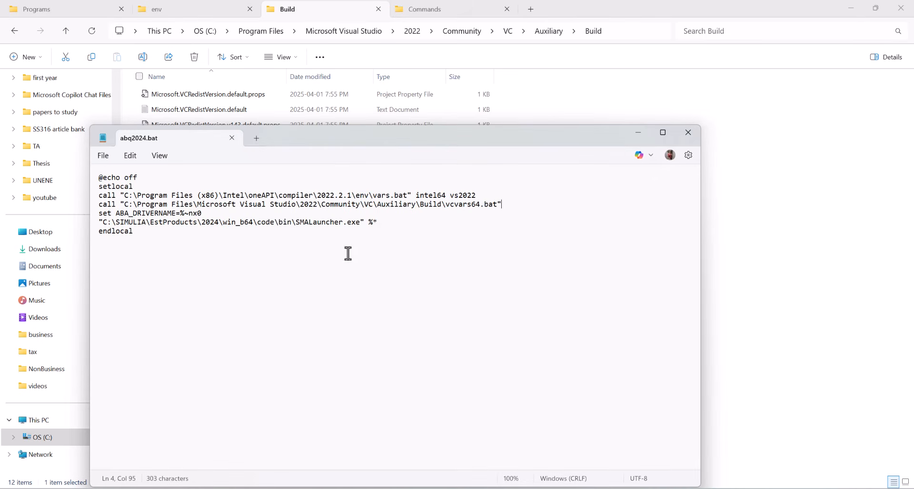
click(232, 137)
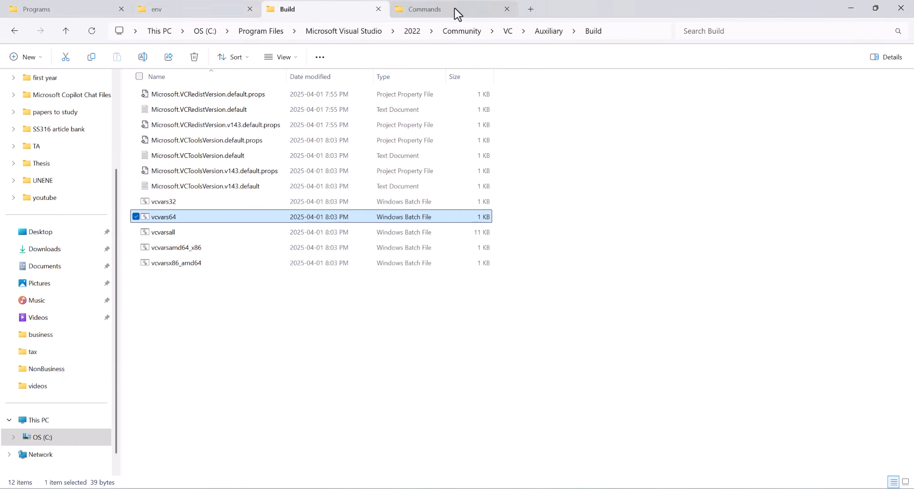
- Copy the edited abq2024 batch file from the SIMULIA folder into its Commands folder, replacing the old one
click(442, 10)
click(66, 32)
click(151, 185)
right_click(151, 185)
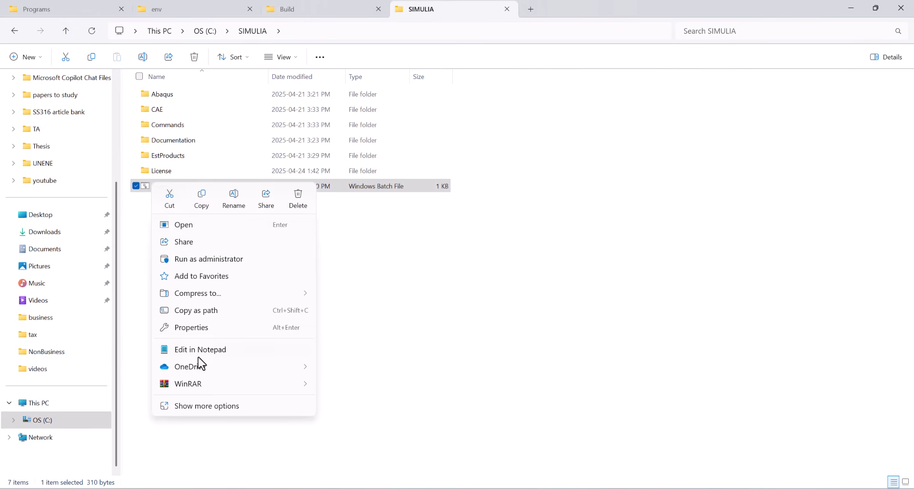
click(201, 198)
double_click(168, 125)
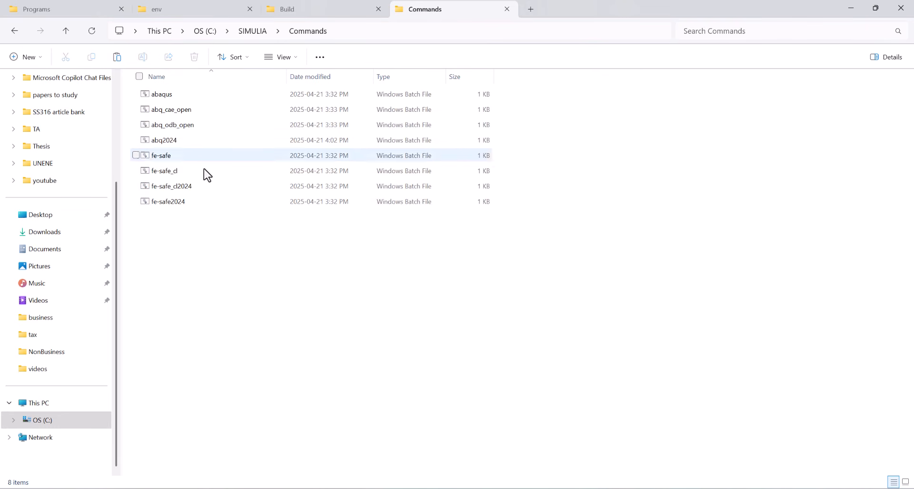
right_click(198, 230)
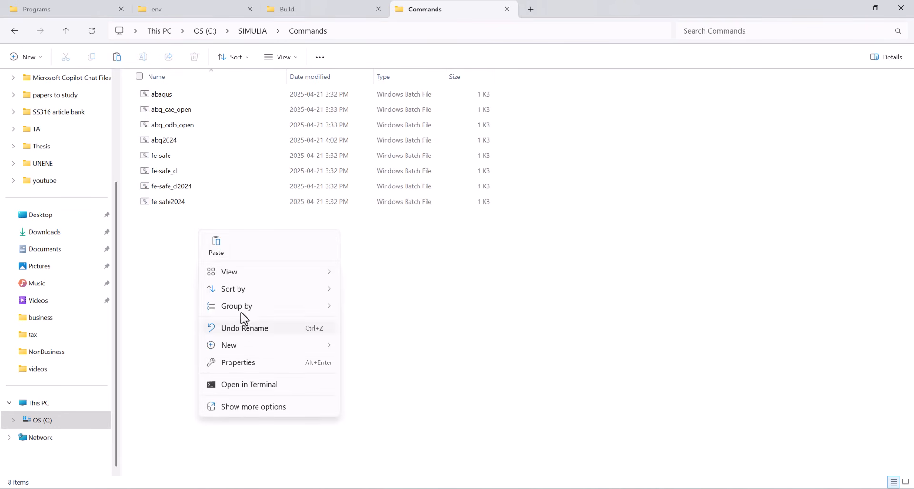
click(216, 247)
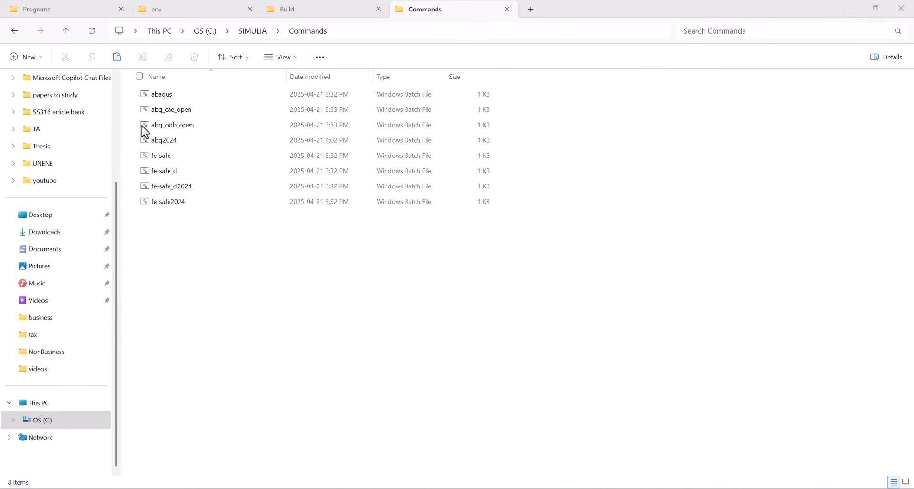
- Open the Commands folder's abq2024 batch file in Notepad, review its two call lines, and close it
right_click(158, 140)
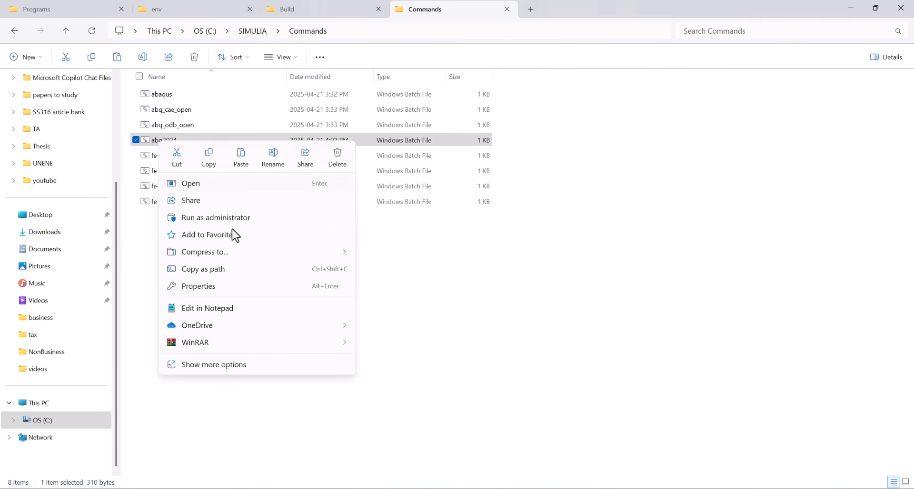
click(203, 309)
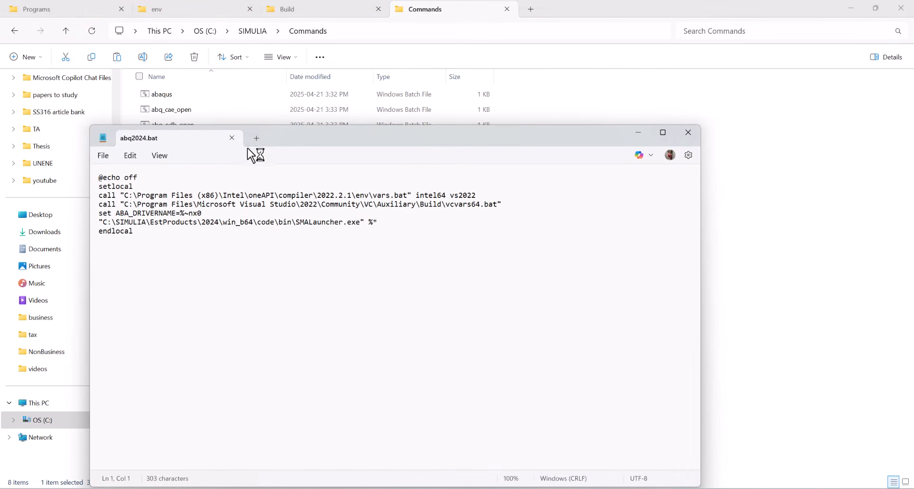
drag(273, 140, 250, 95)
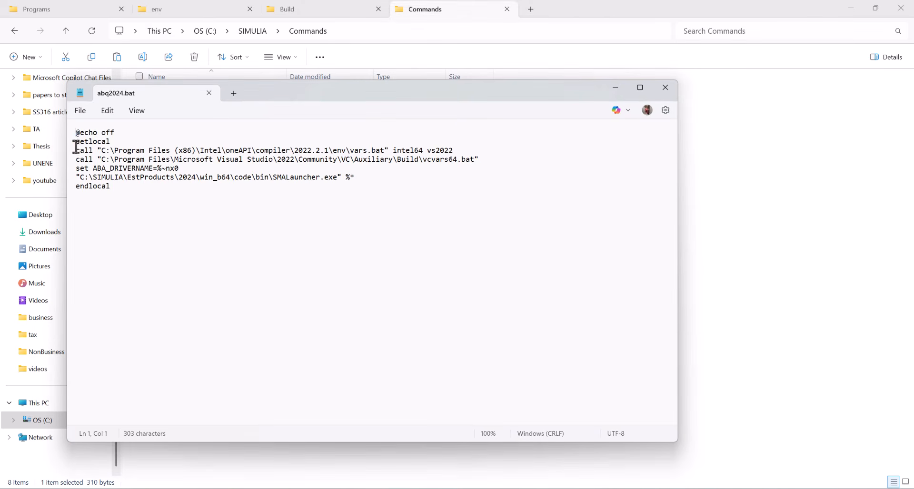
drag(80, 151, 448, 151)
drag(74, 159, 482, 162)
click(83, 168)
click(465, 161)
click(209, 93)
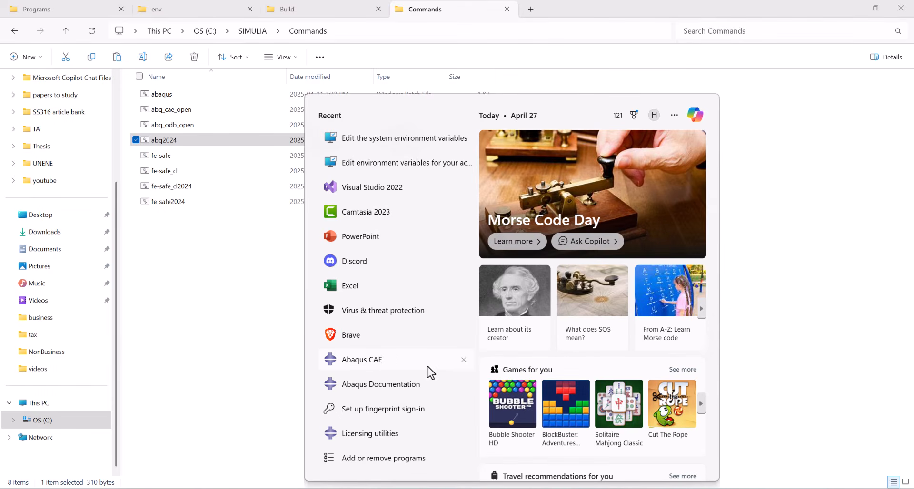
- Find Abaqus CAE through the Windows search, go to its shortcut's file location, and open the shortcut's properties
text(abaqus)
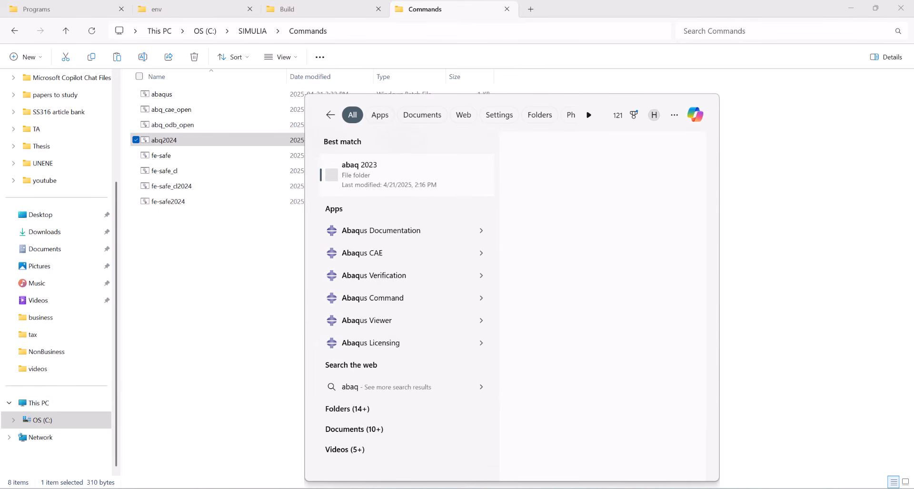
text( car)
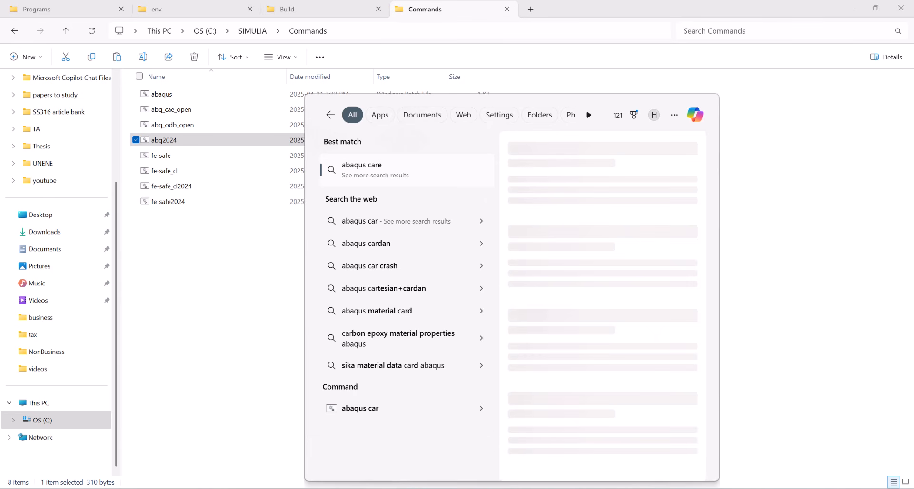
key(BackSpace)
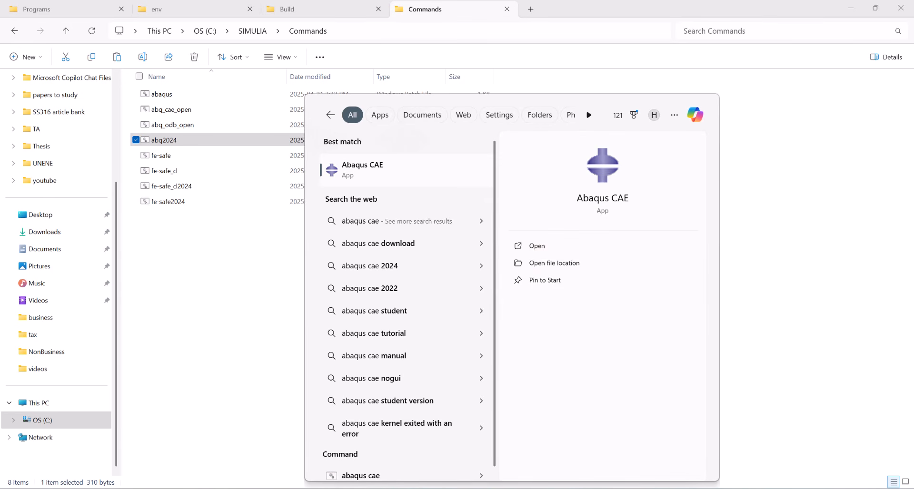
click(550, 263)
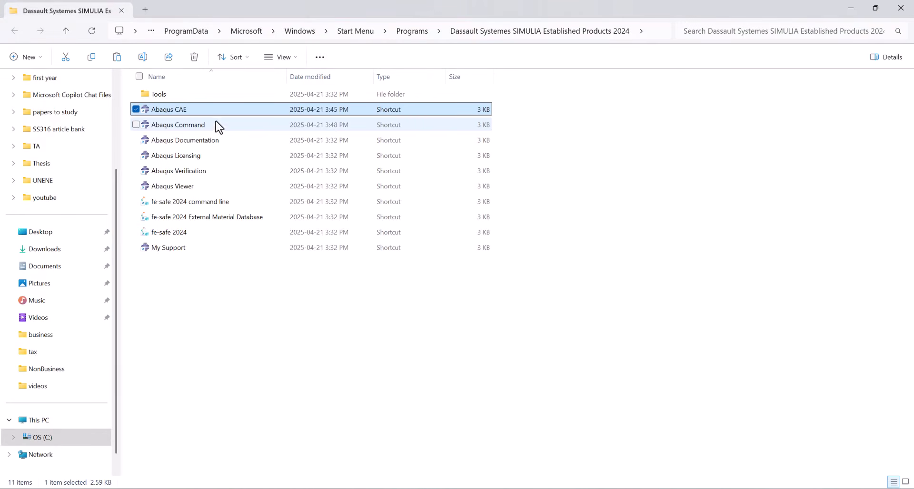
right_click(175, 110)
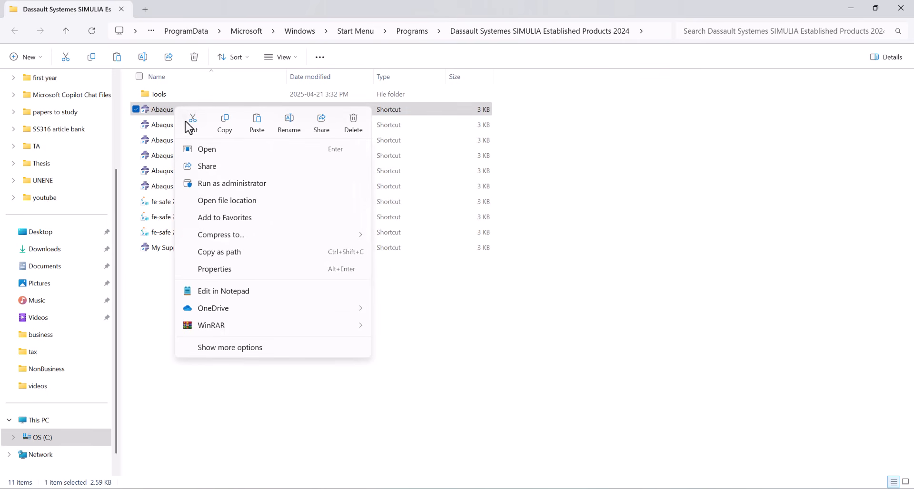
click(220, 348)
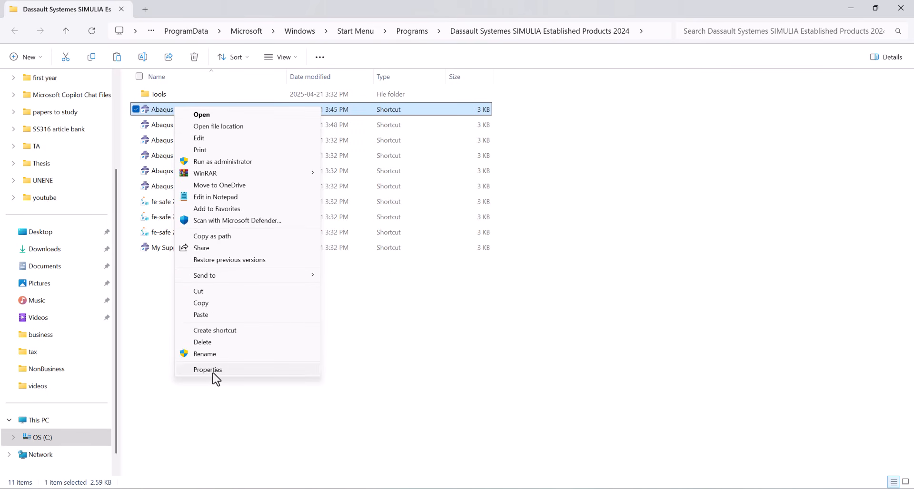
click(214, 371)
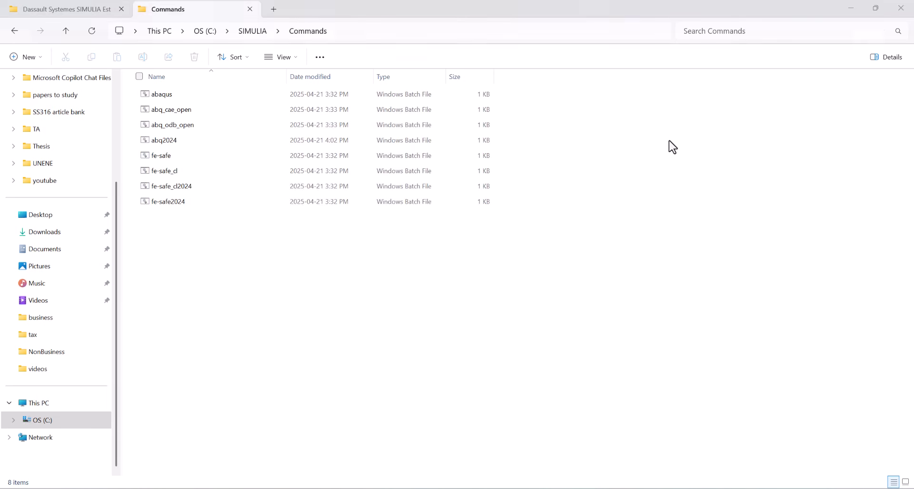
- Copy the vars.bat path with intel64 vs2022 from the Commands folder's abq2024 batch file into a new Notepad tab and append &
right_click(156, 143)
click(193, 309)
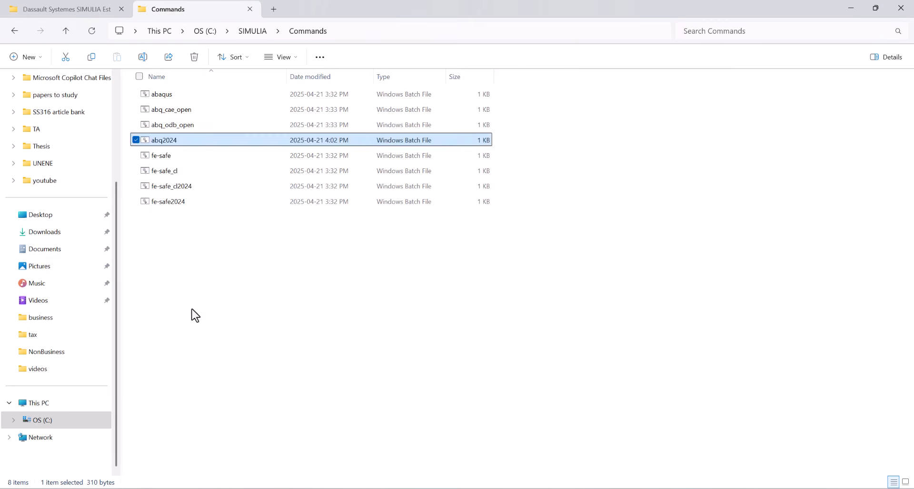
drag(452, 151, 99, 154)
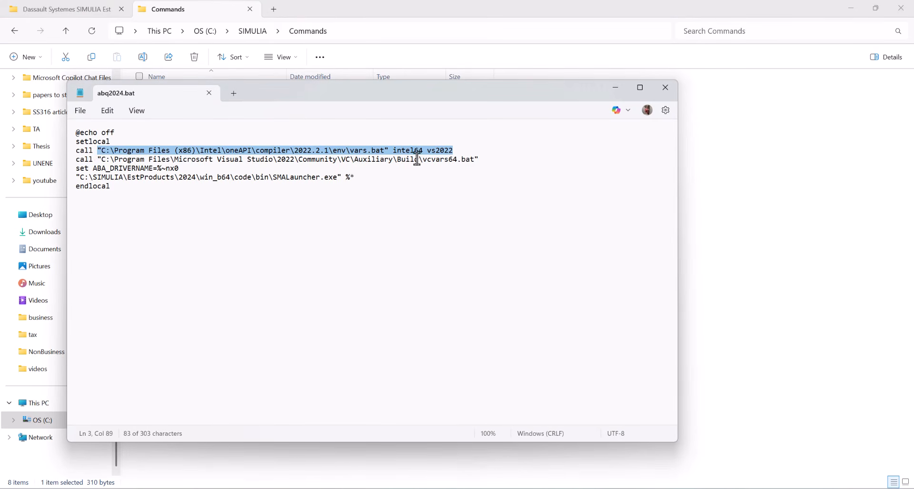
right_click(439, 154)
click(469, 209)
click(233, 93)
key(ctrl+v)
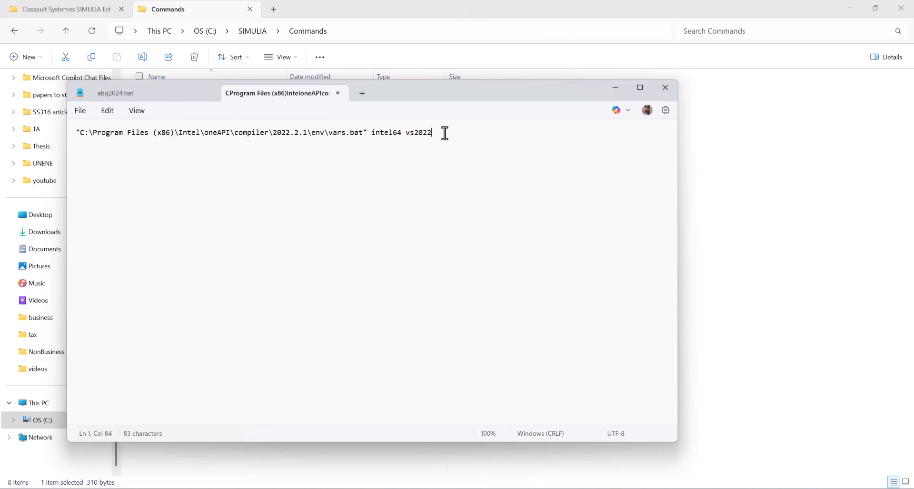
text(&)
key(ctrl+a)
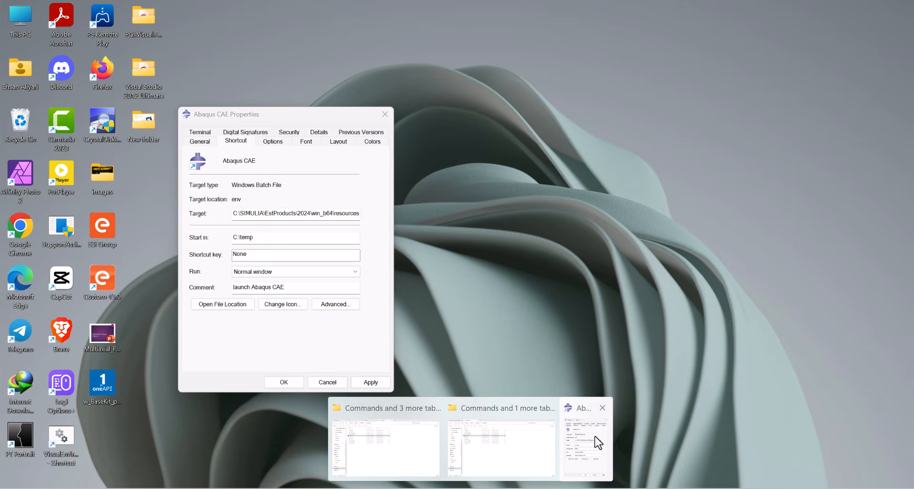
- Insert the vars.bat path with intel64 vs2022 & before the existing path in the Abaqus CAE shortcut's target, check it, and accept the properties
click(595, 436)
key(ctrl+v)
drag(280, 214, 253, 217)
click(234, 213)
click(264, 217)
key(Left)
key(Left)
key(Left)
key(Left)
key(Left)
key(Left)
key(Left)
key(Left)
key(Left)
key(Left)
key(Left)
key(Left)
key(Left)
key(Left)
key(Left)
key(Left)
key(Left)
key(Left)
key(Left)
key(Left)
key(Left)
key(Left)
key(Left)
key(Left)
key(Left)
key(Left)
key(Left)
key(Left)
key(Left)
key(Left)
key(Left)
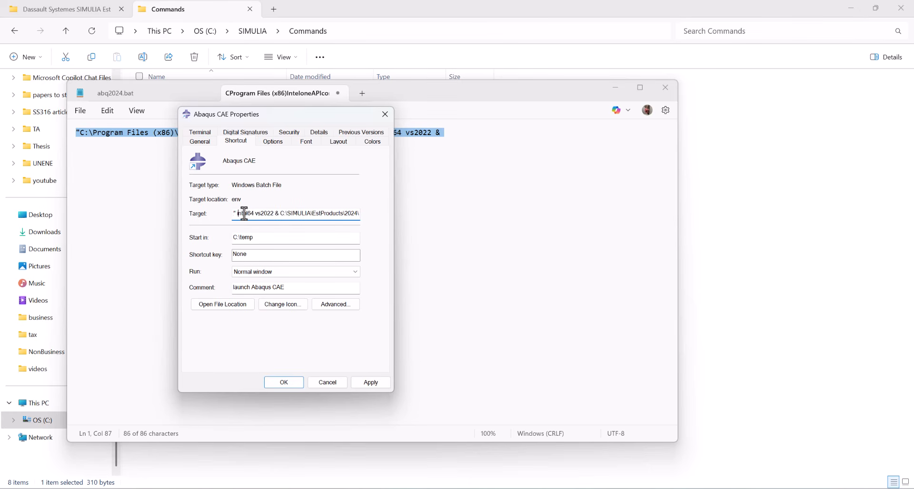
drag(237, 216, 273, 214)
click(286, 384)
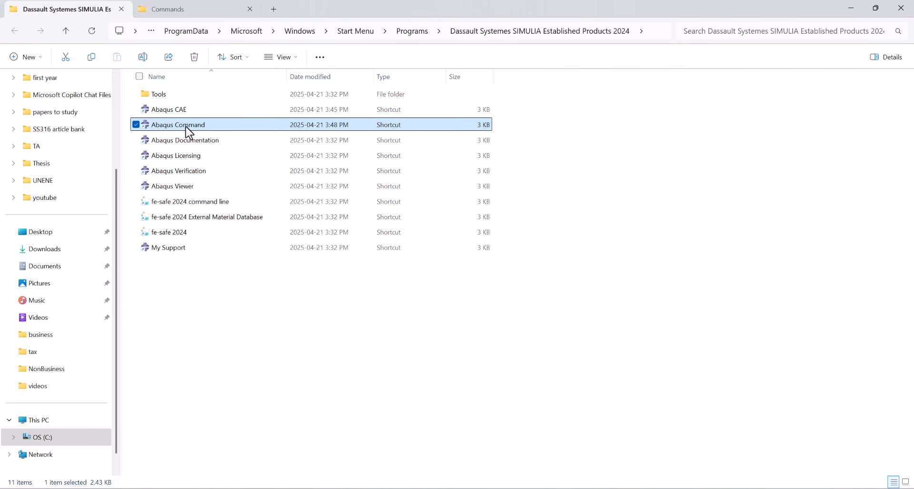
- Review the compiler path and Visual Studio version in the Abaqus Command shortcut's target, and close its properties without saving
key(alt+Return)
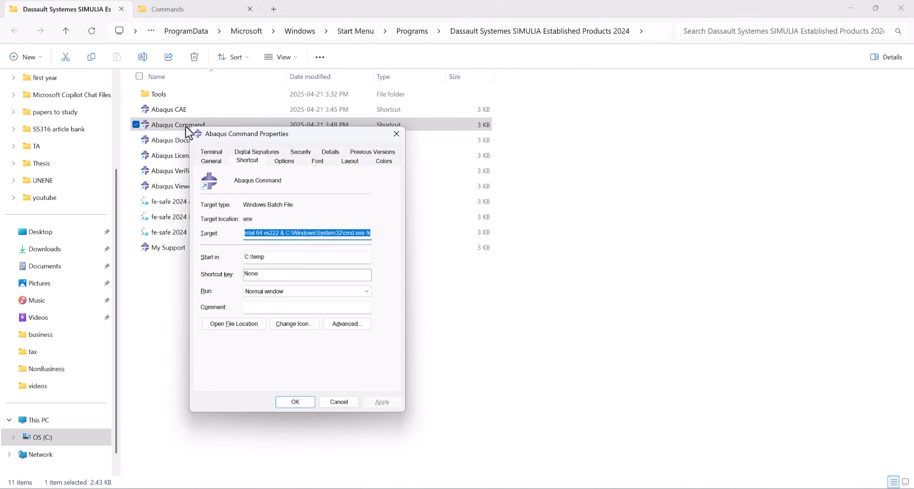
click(273, 234)
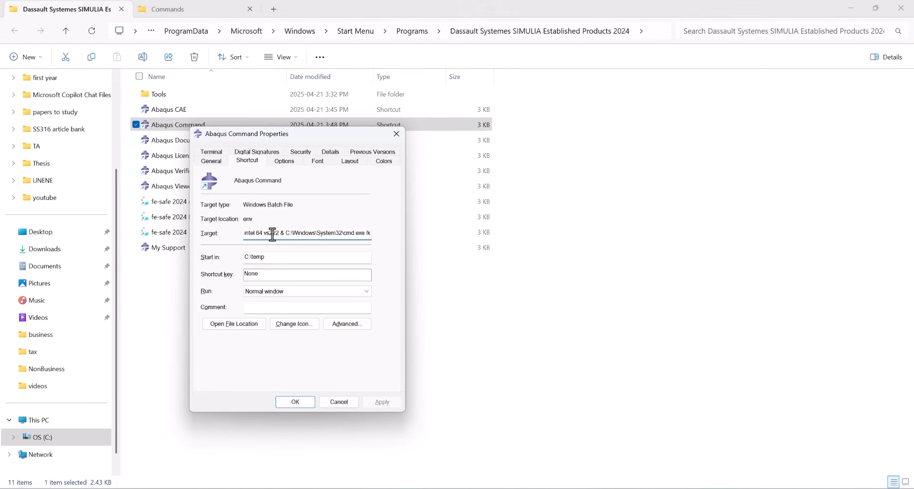
key(BackSpace)
text(2)
drag(273, 234, 236, 234)
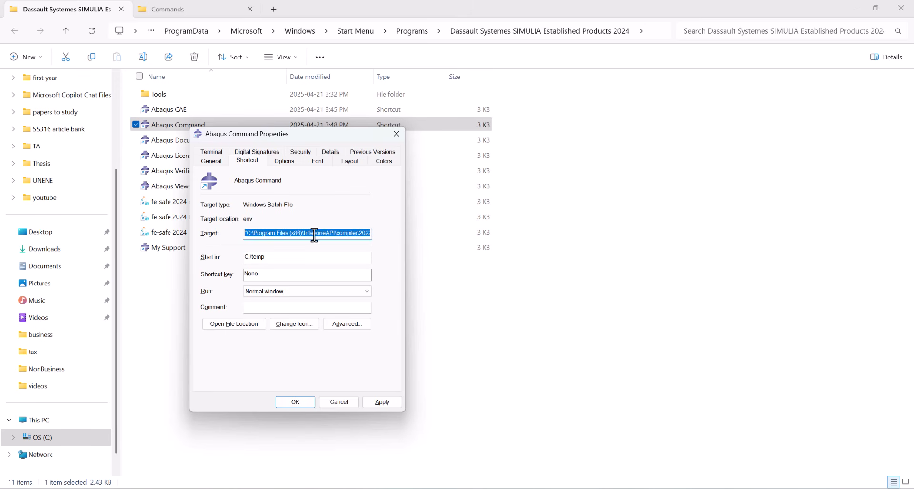
click(344, 233)
click(339, 401)
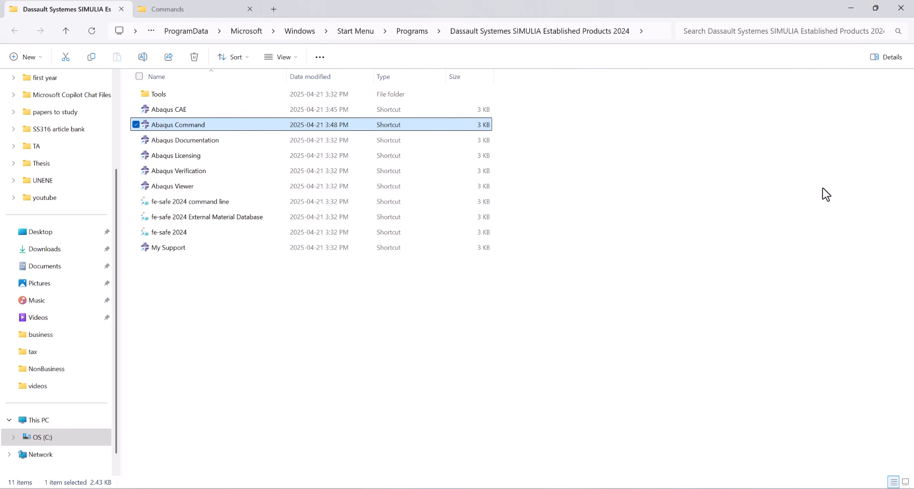
- Launch Abaqus Command, run abaqus info=system, and check the Fortran Compiler entry in the output
key(alt+Tab)
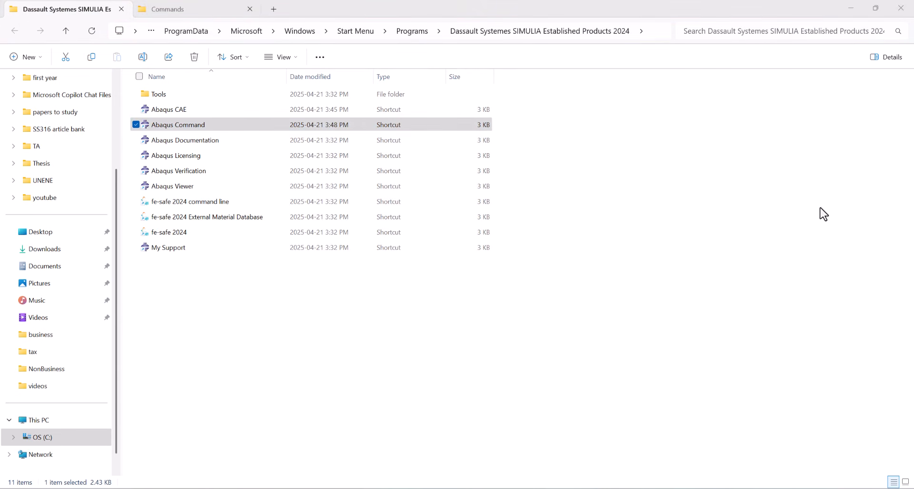
double_click(167, 125)
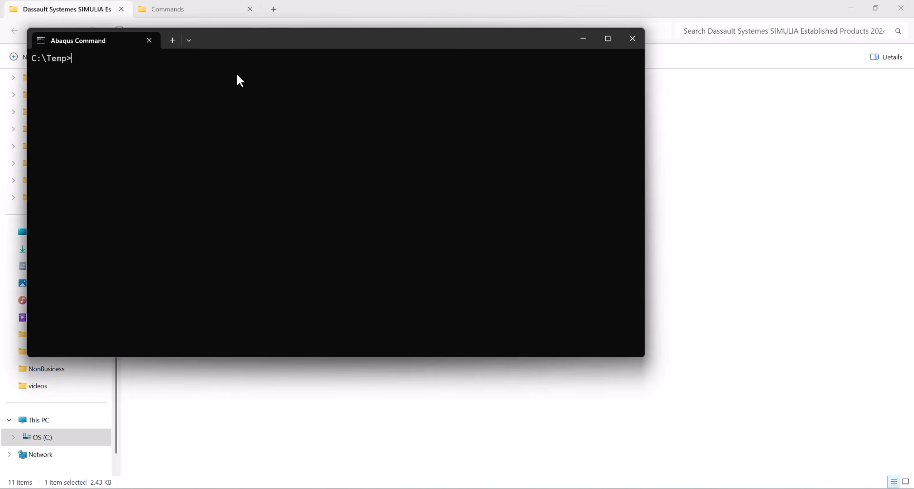
text(abaqus info=system)
key(Return)
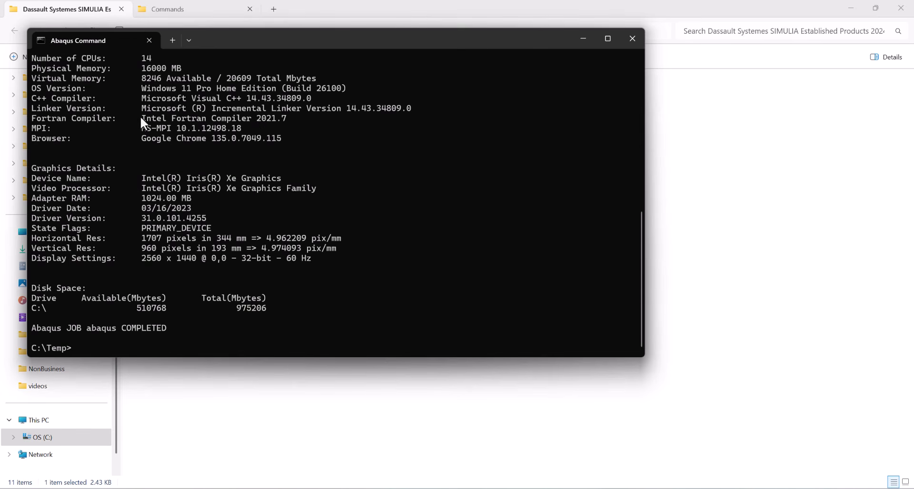
drag(143, 118, 263, 119)
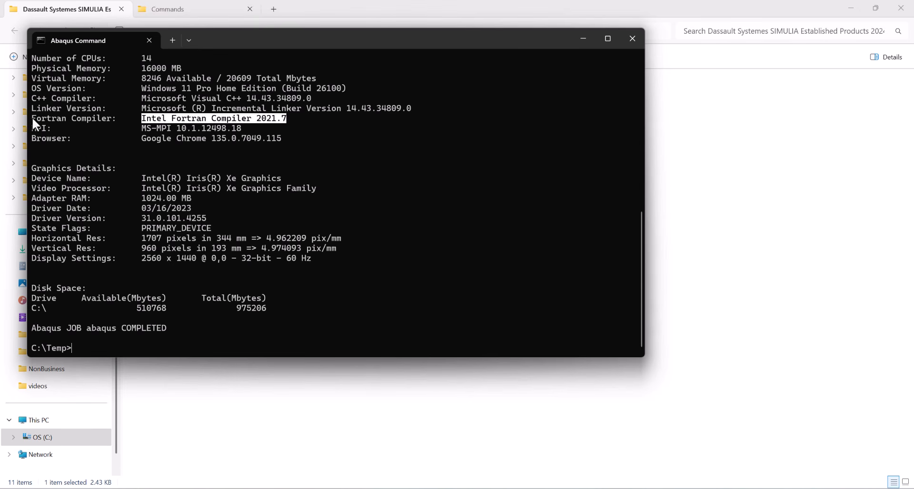
drag(32, 118, 109, 119)
drag(190, 119, 281, 123)
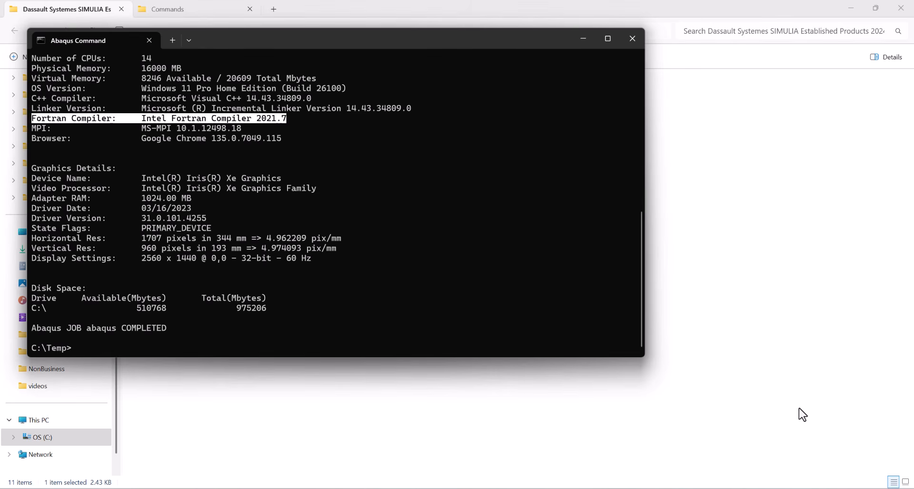
click(233, 120)
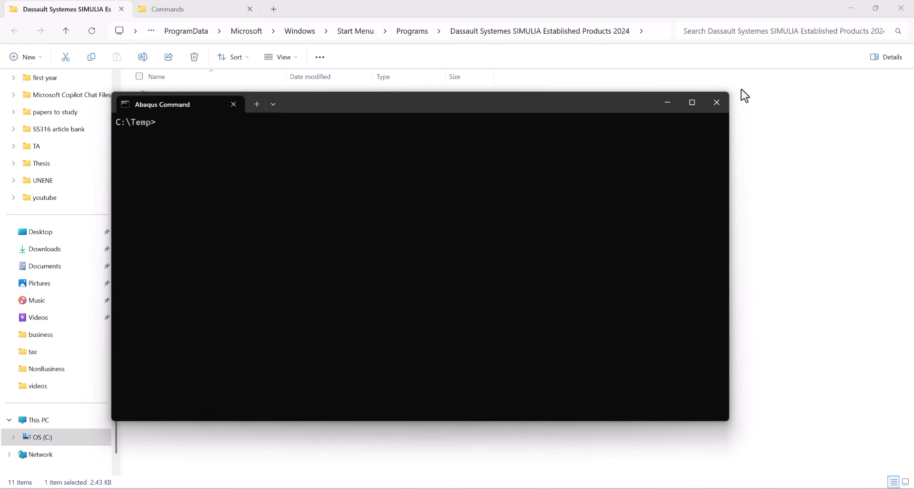
- Run abaqus verify -user_std in Abaqus Command to test Abaqus/Standard user subroutines
text(abaqu)
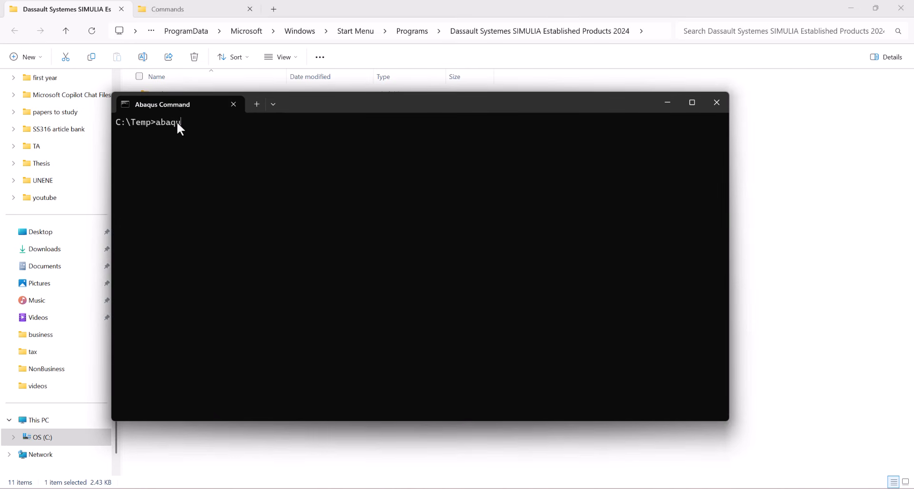
text(s verify)
key(BackSpace)
text(-user_std)
key(Return)
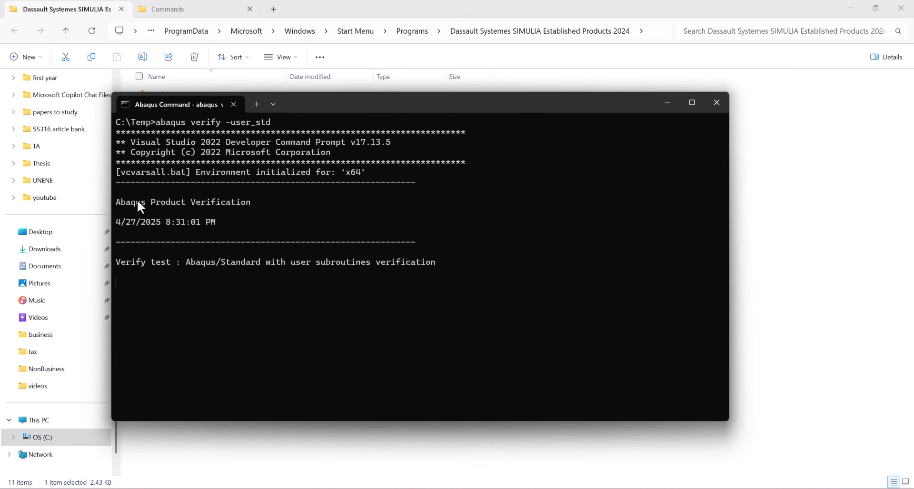
- Examine the Abaqus/Standard verification output, including the test description, result line, and completion line
drag(138, 200, 212, 209)
click(165, 215)
drag(312, 261, 379, 264)
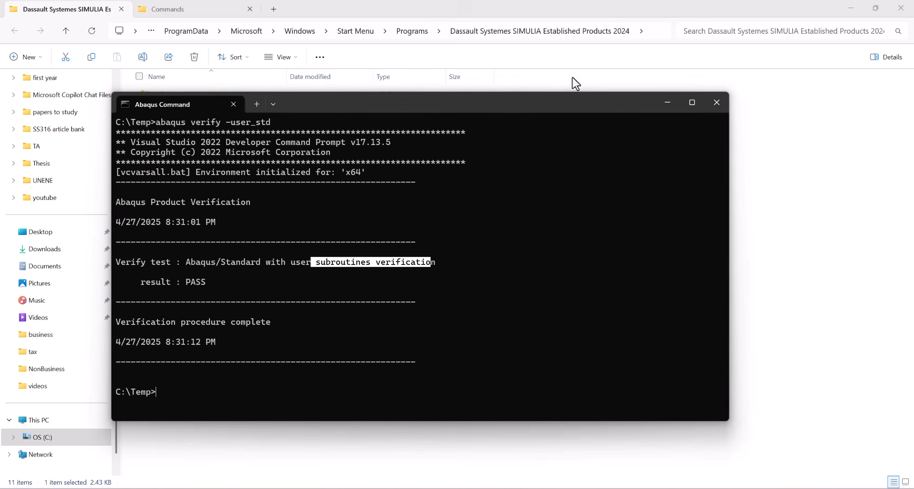
click(175, 321)
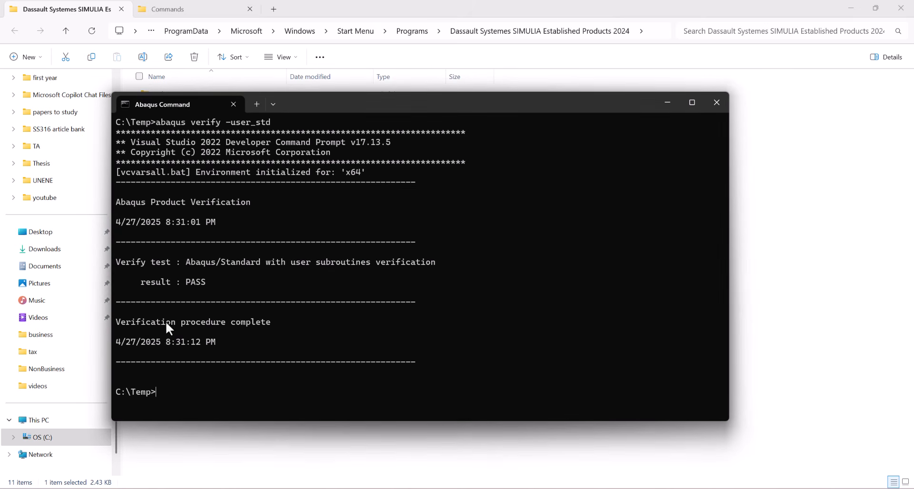
drag(121, 322, 190, 325)
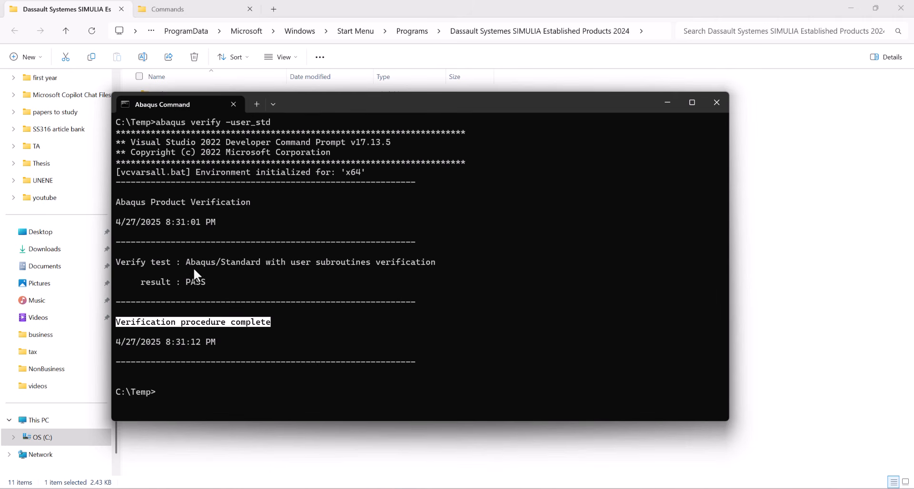
drag(192, 264, 435, 264)
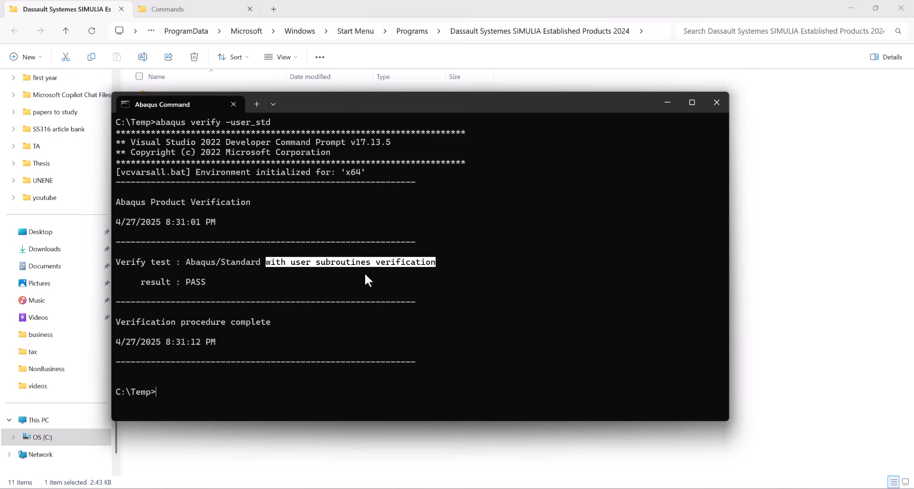
drag(136, 281, 222, 282)
click(182, 284)
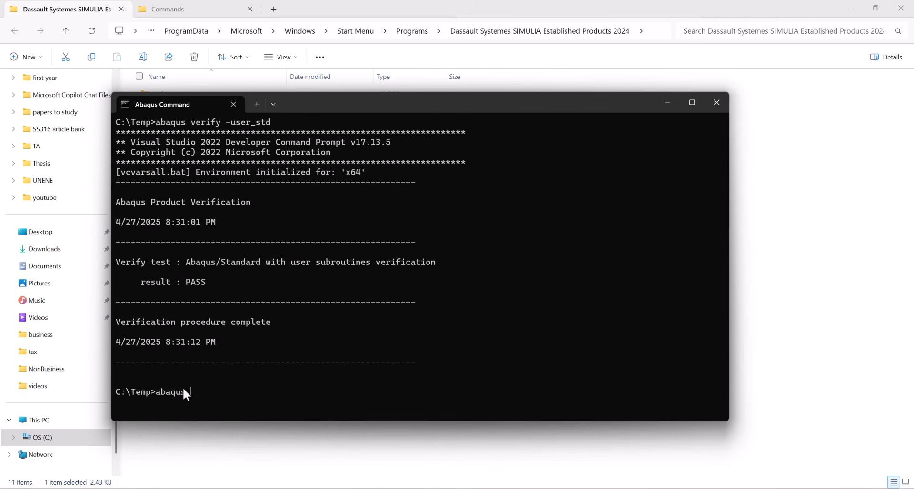
- Run abaqus verify -user_exp and check the single and double precision results for Abaqus/Explicit user subroutines
text(ify -user_exp)
key(Return)
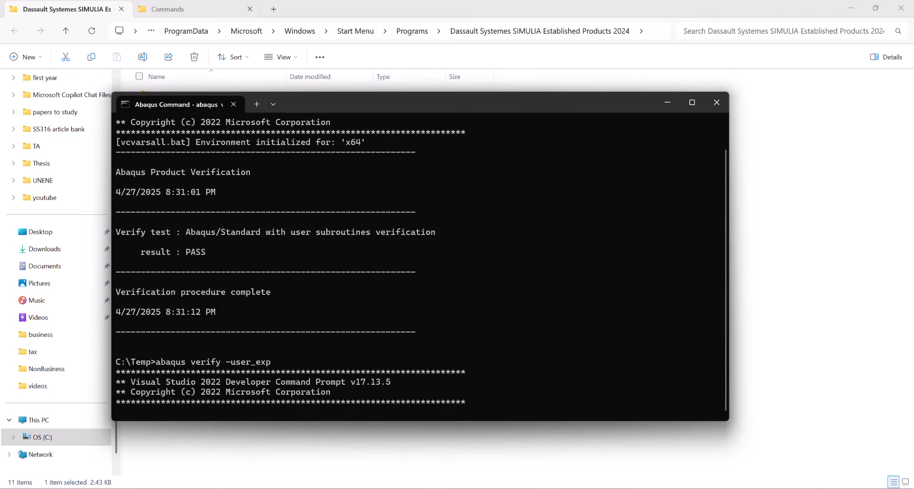
drag(133, 389, 456, 390)
key(ctrl+c)
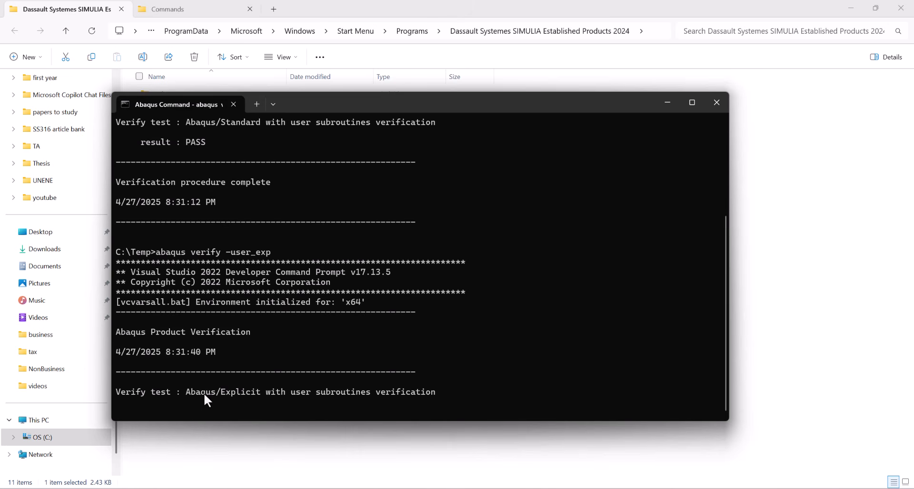
drag(137, 392, 227, 390)
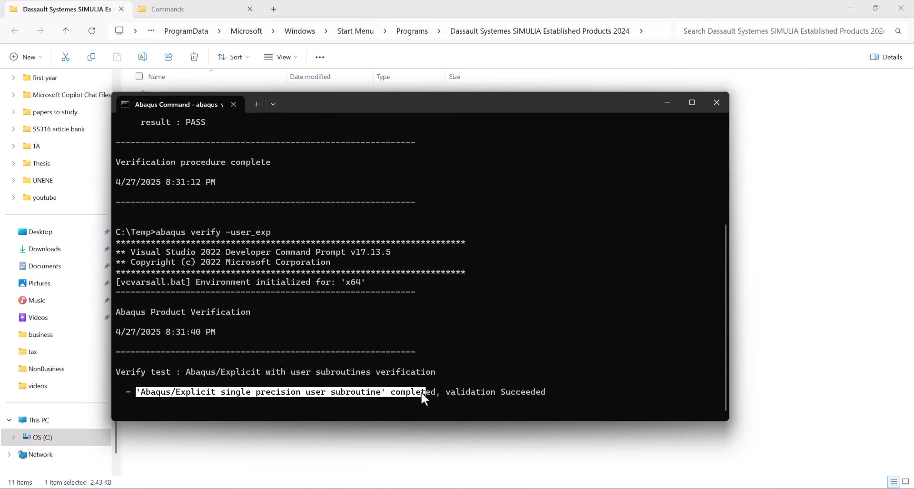
drag(443, 391, 548, 393)
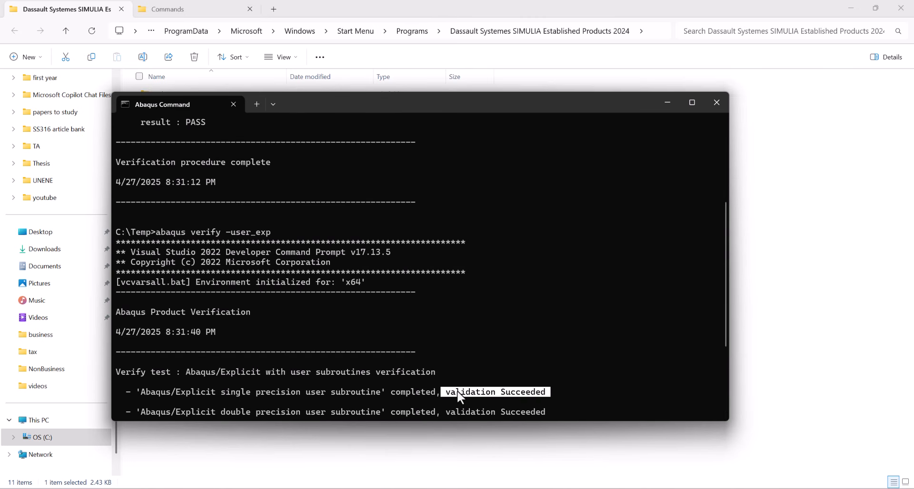
click(216, 367)
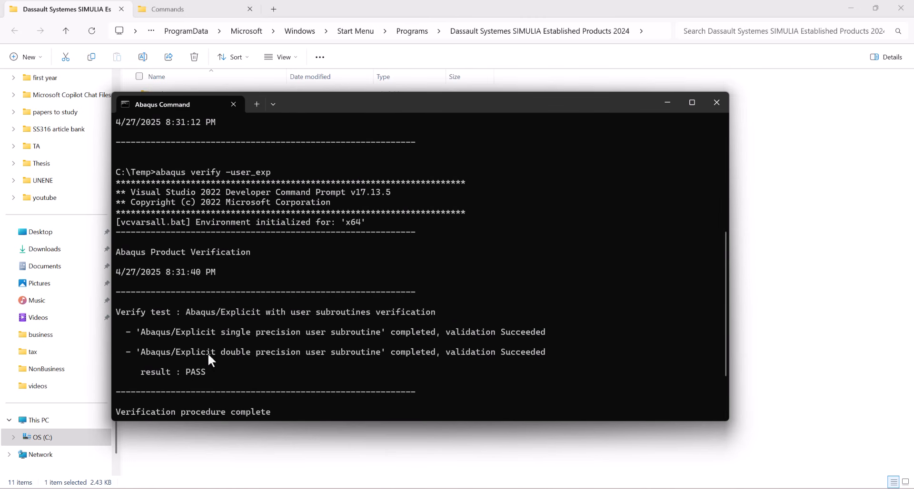
- Examine the double precision subroutine line and the overall result line in the Abaqus/Explicit verification output
drag(222, 352, 311, 359)
drag(418, 354, 491, 346)
click(193, 372)
click(273, 273)
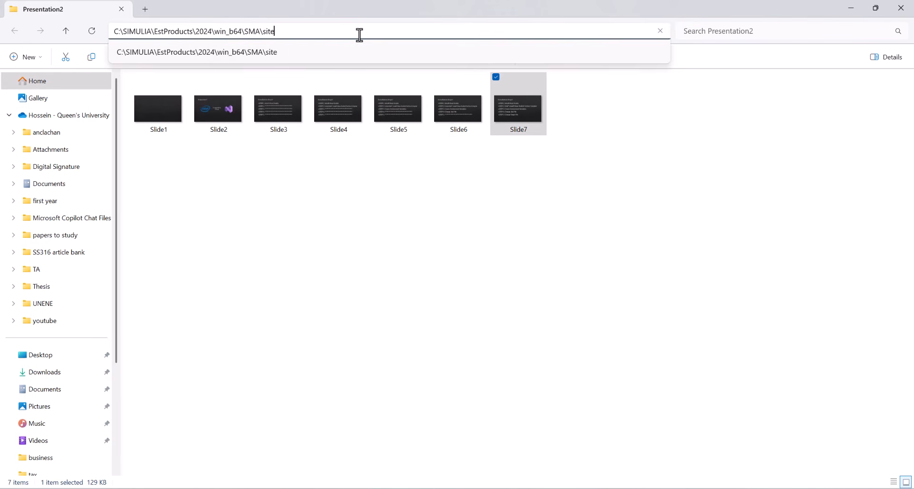
- Go to C:\SIMULIA\EstProducts\2024\win_b64\SMA\site in File Explorer and open win86_64.env for editing in Notepad
key(Return)
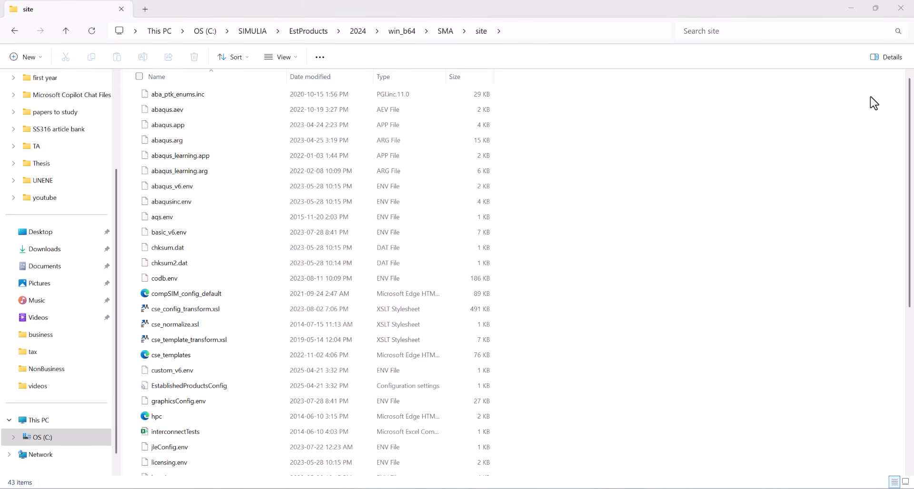
drag(908, 198, 876, 374)
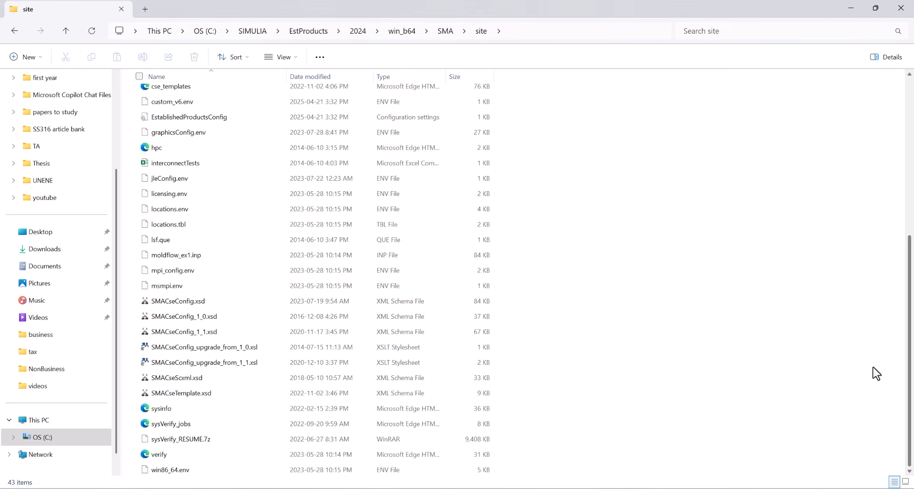
click(174, 471)
right_click(171, 470)
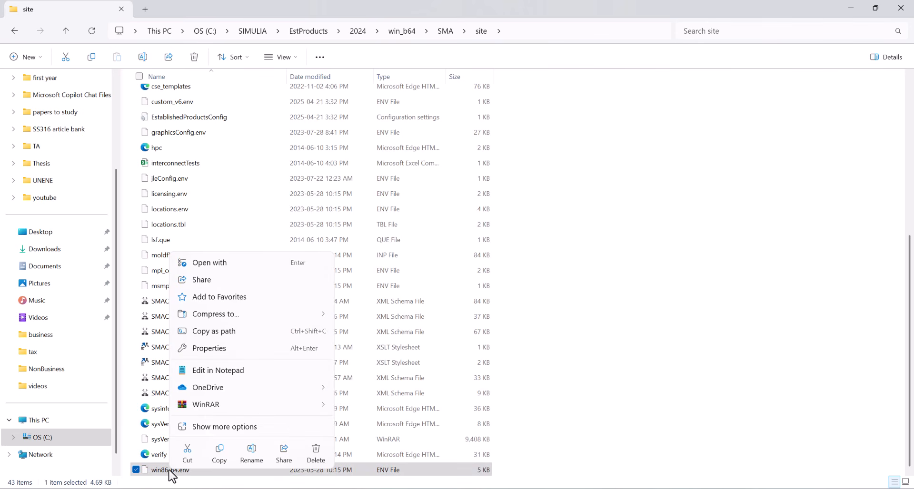
click(211, 371)
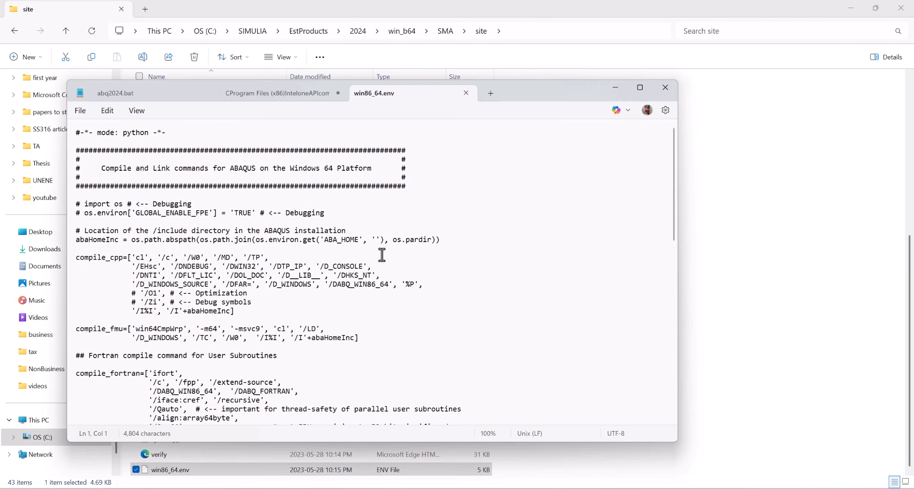
- Replace the compiler name ifort with ifx in the compile_fortran entry of win86_64.env
drag(153, 373, 169, 373)
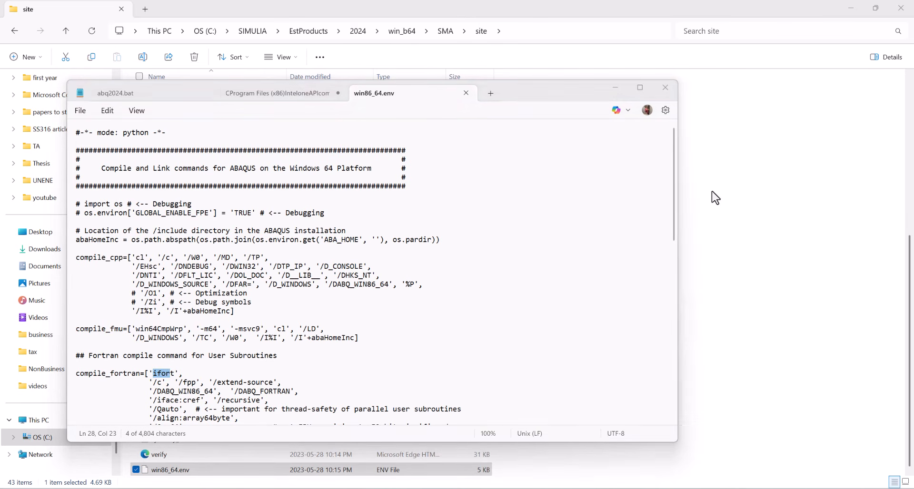
drag(174, 373, 157, 373)
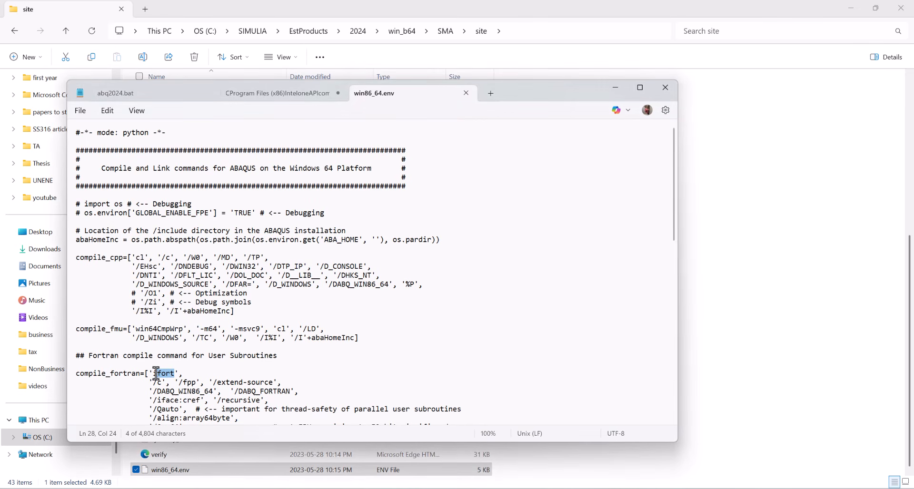
text(fx)
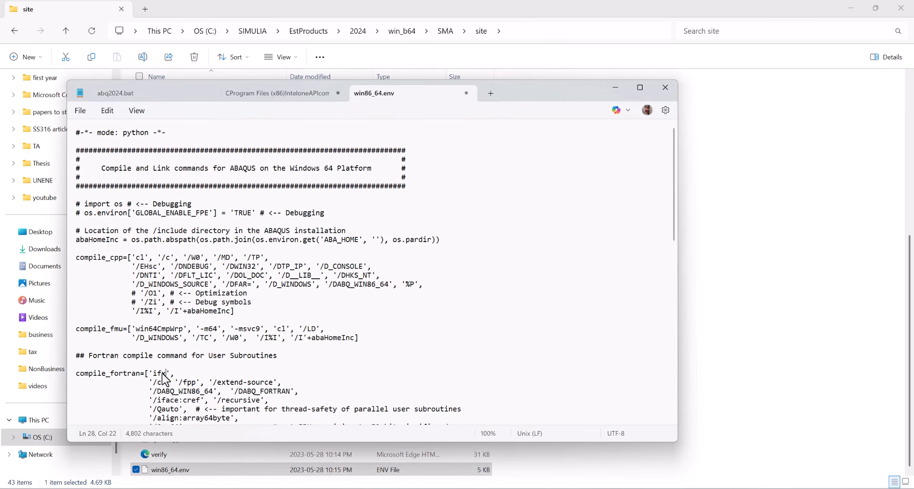
click(772, 195)
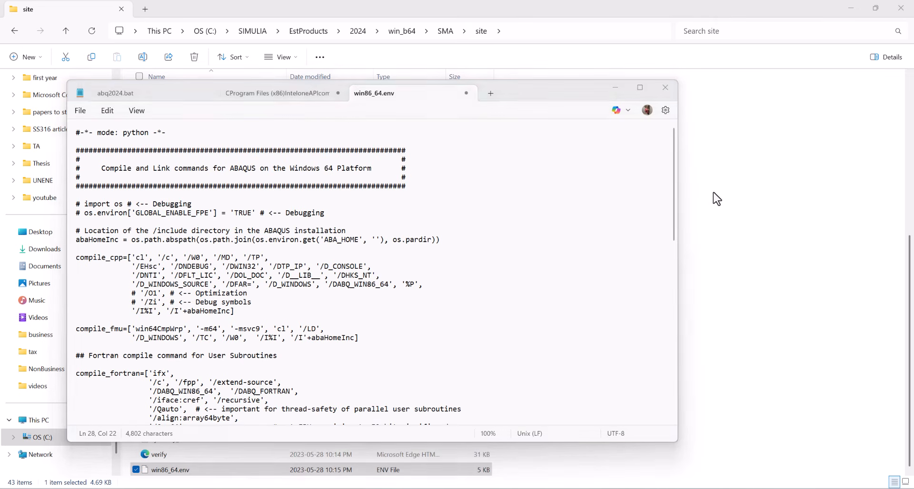